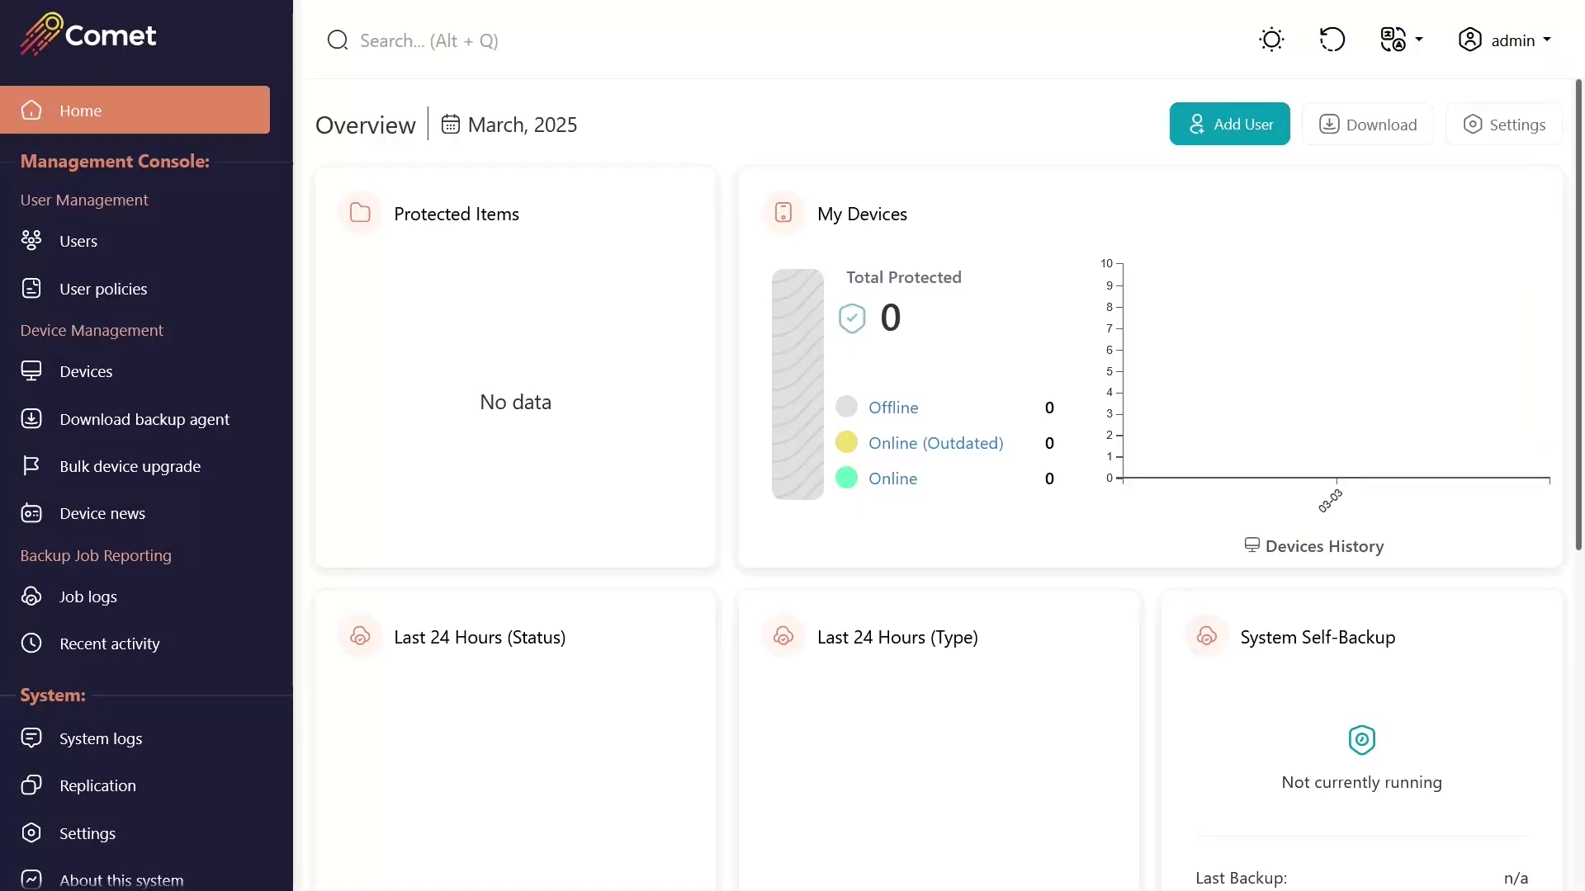
pyautogui.scroll(-2, 939, 483)
pyautogui.scroll(-3, 938, 483)
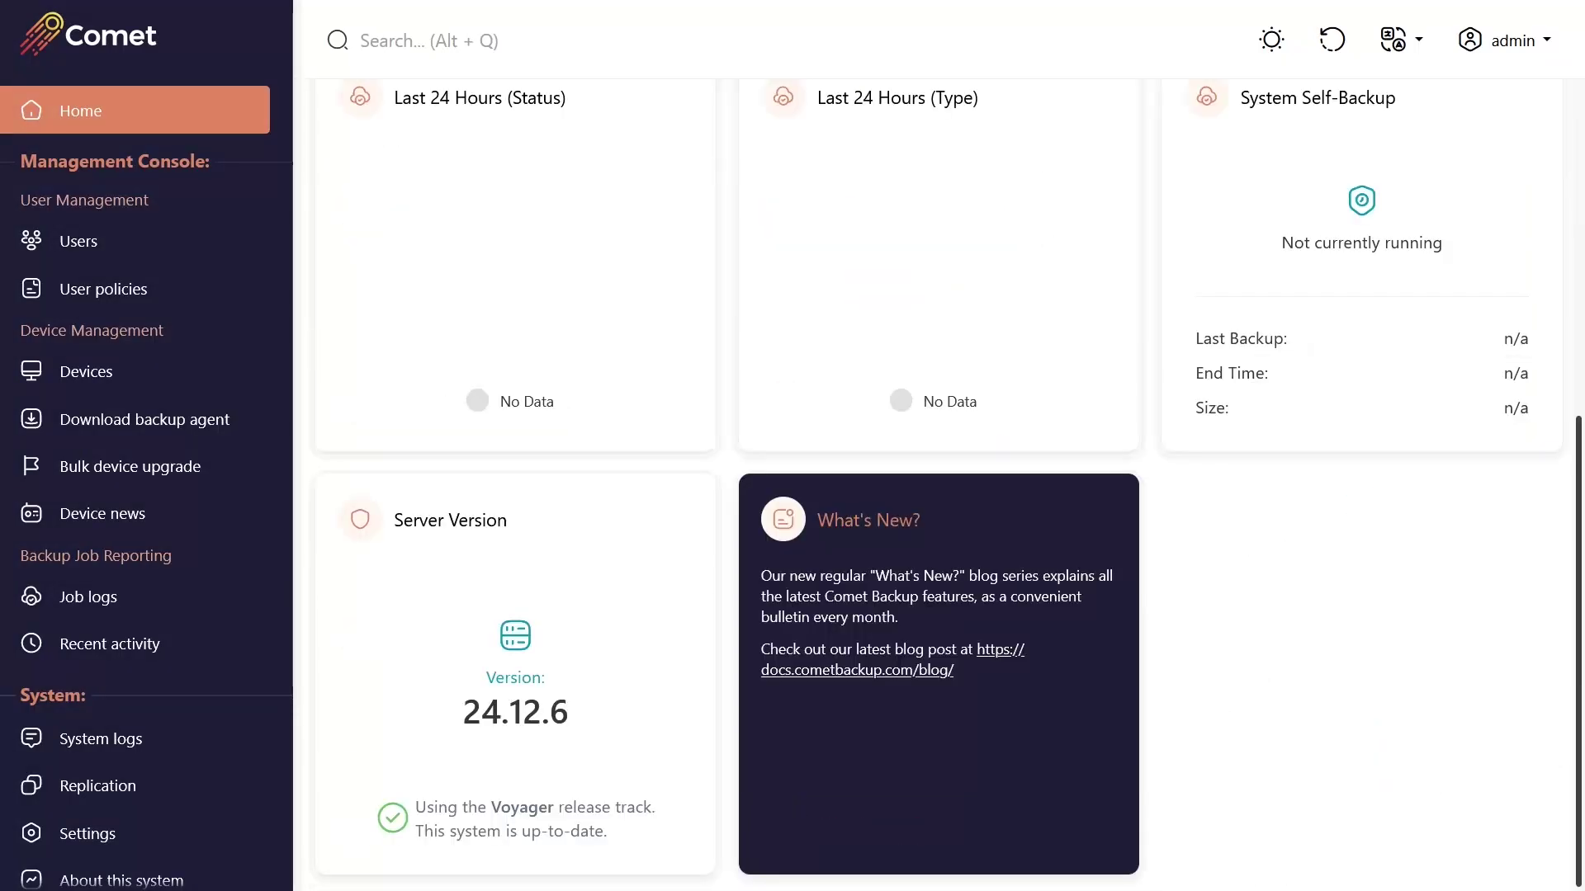
pyautogui.scroll(1, 939, 482)
pyautogui.scroll(2, 938, 483)
pyautogui.scroll(2, 939, 483)
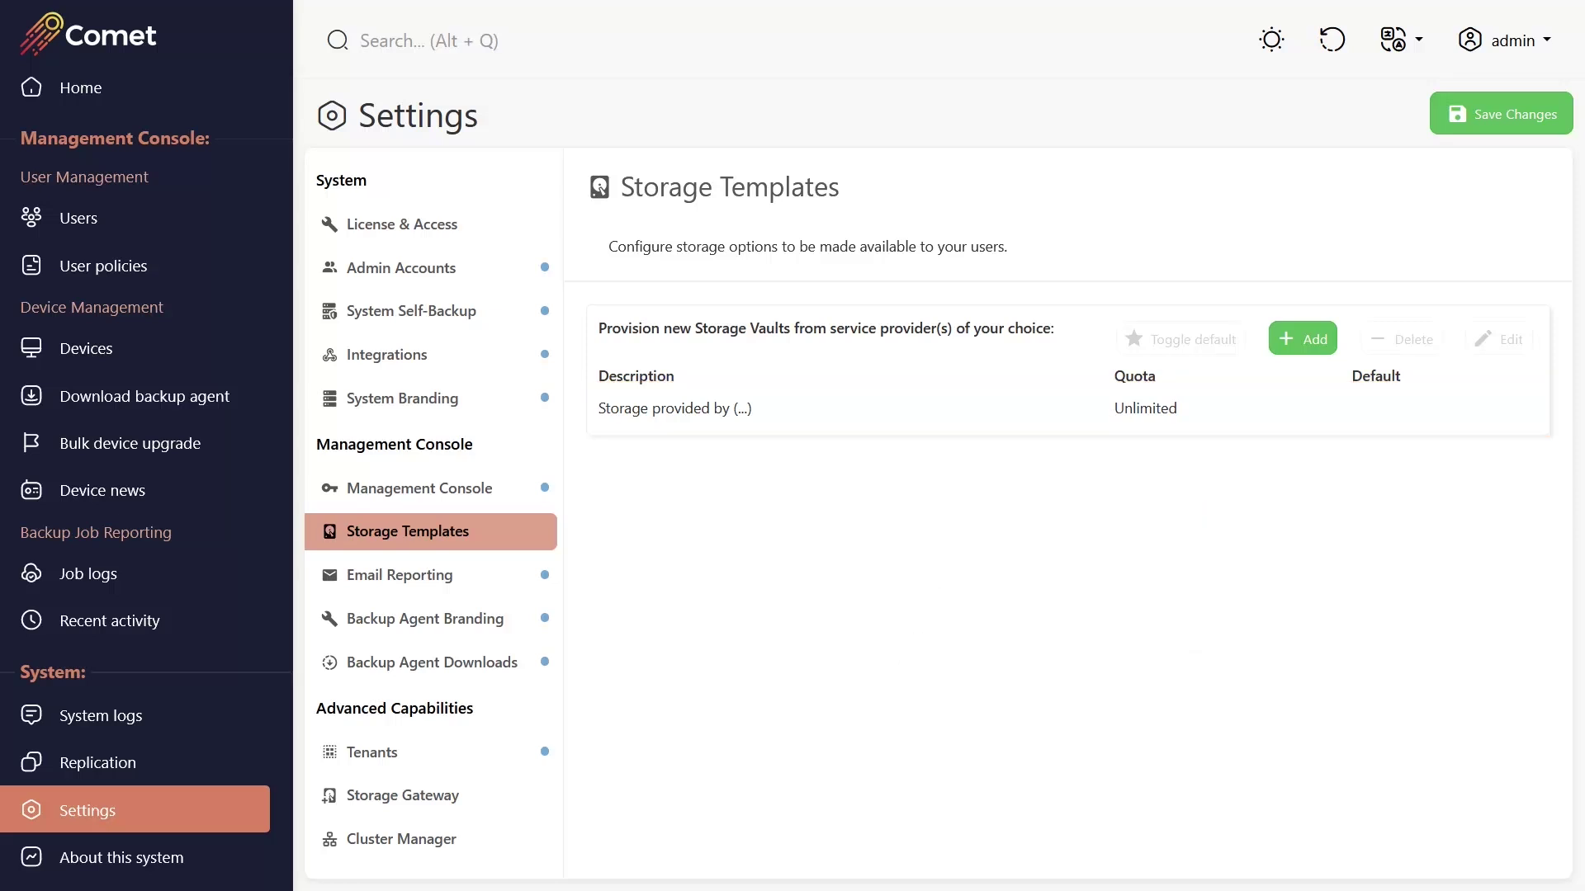
# Mark the 'Storage provided by (...)' template as the default and reselect its row
pyautogui.click(600, 399)
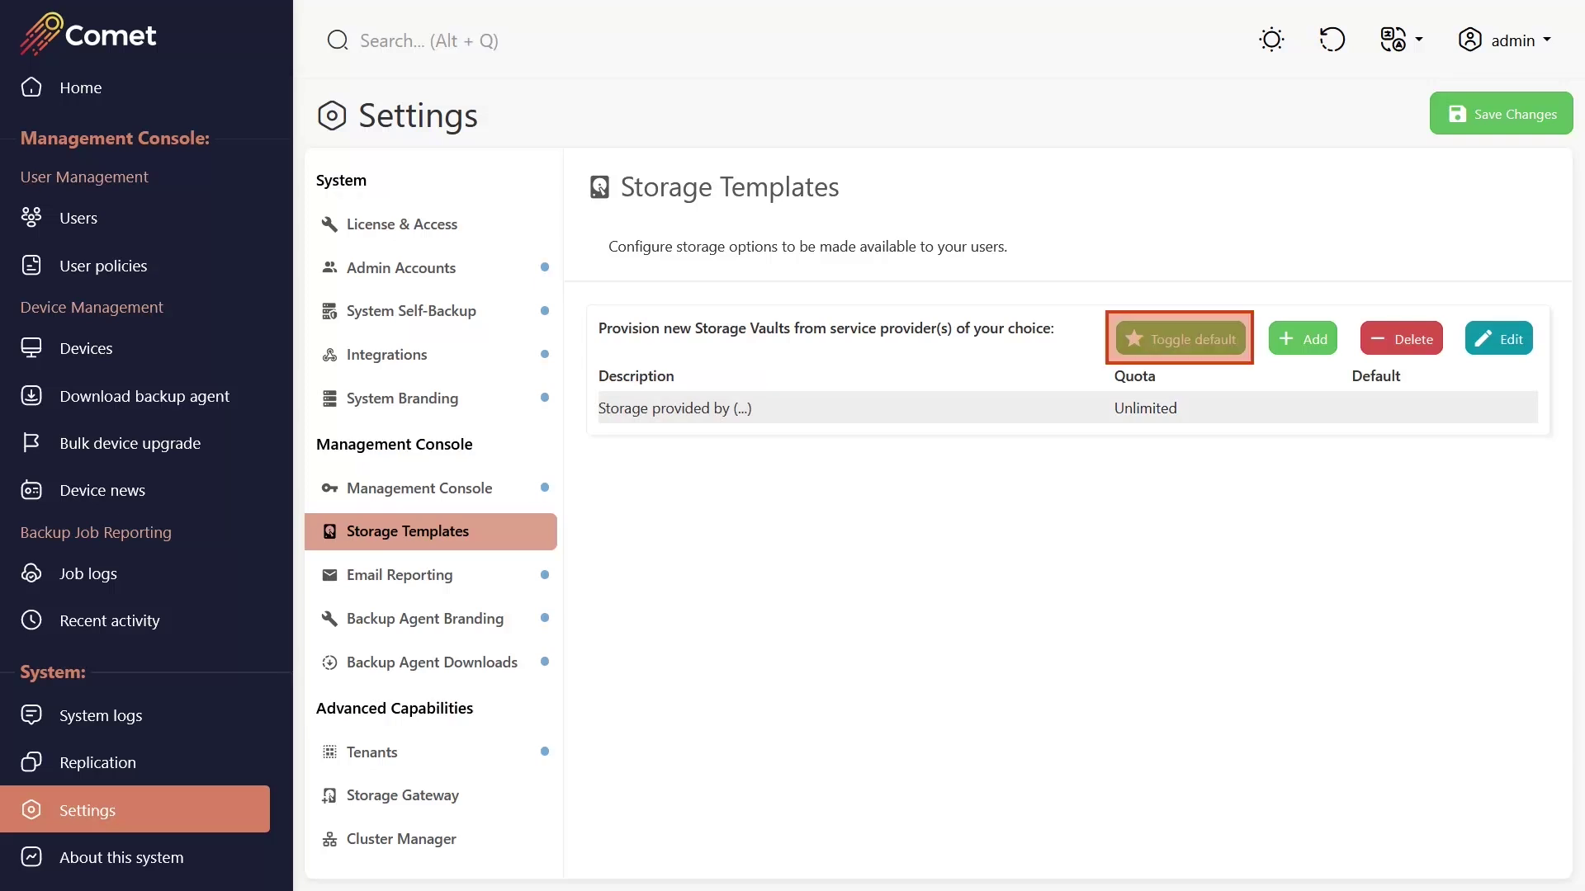
pyautogui.click(1179, 339)
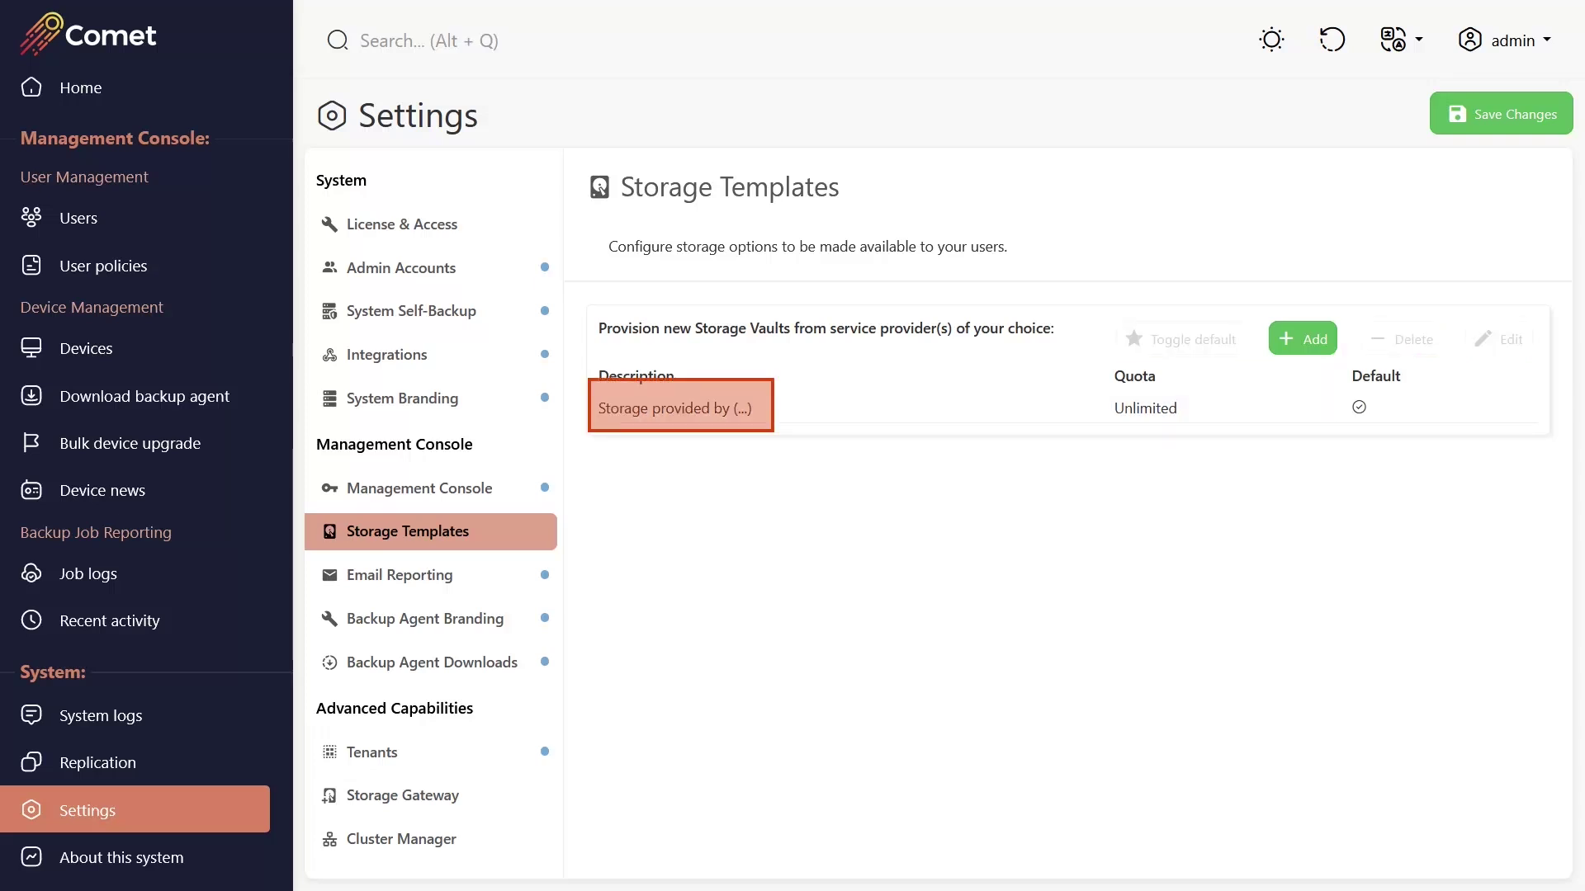
pyautogui.click(601, 402)
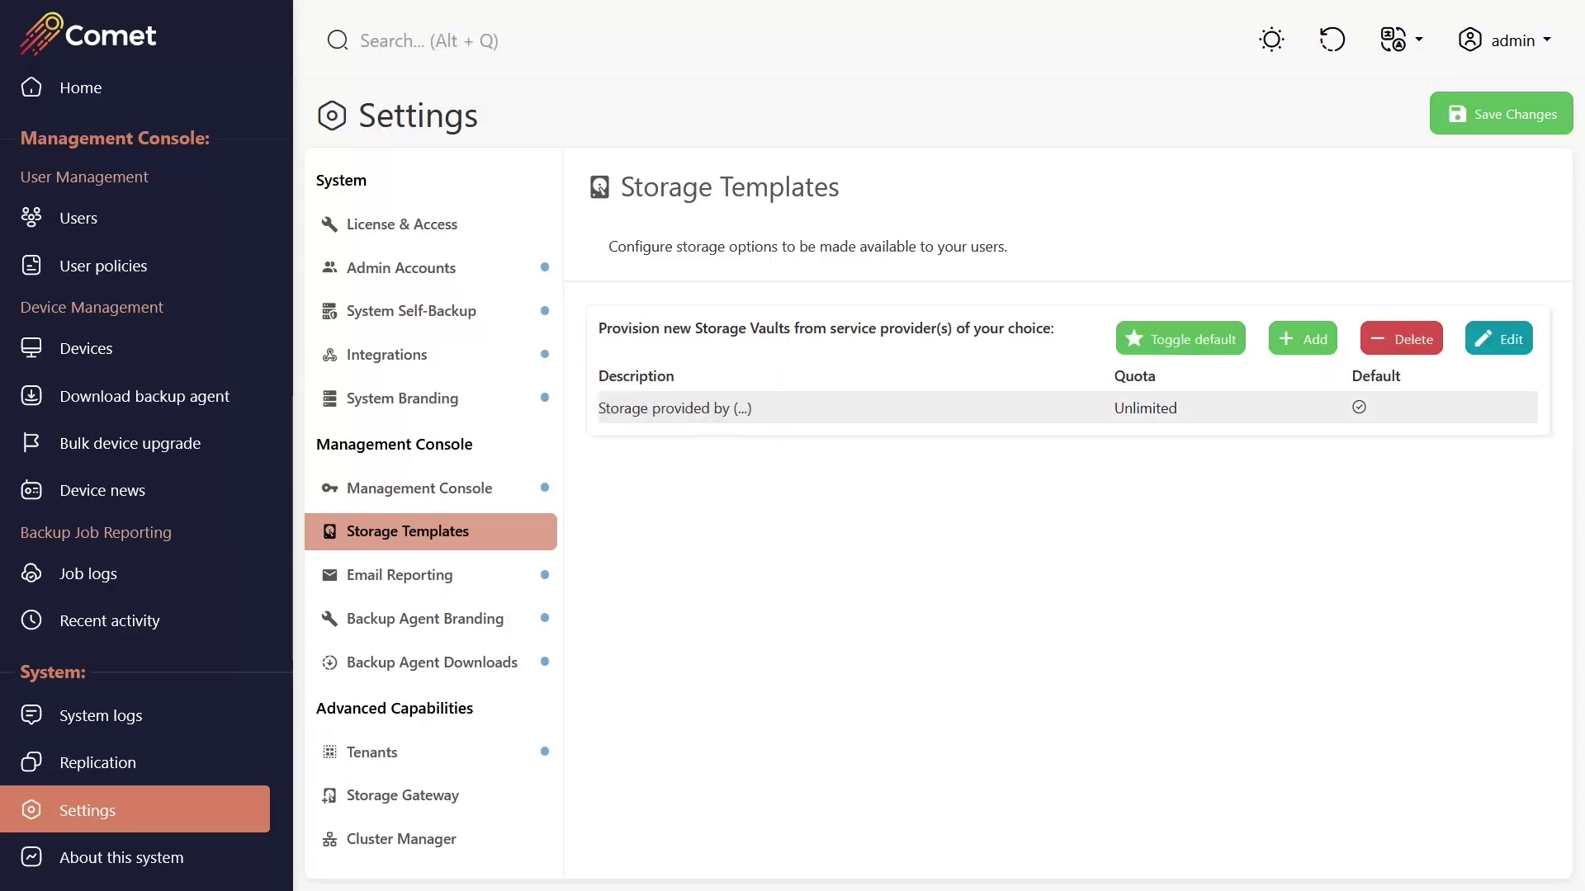
# Switch the default template's type to Comet Storage and save it as Comet Storage Template
pyautogui.click(1498, 337)
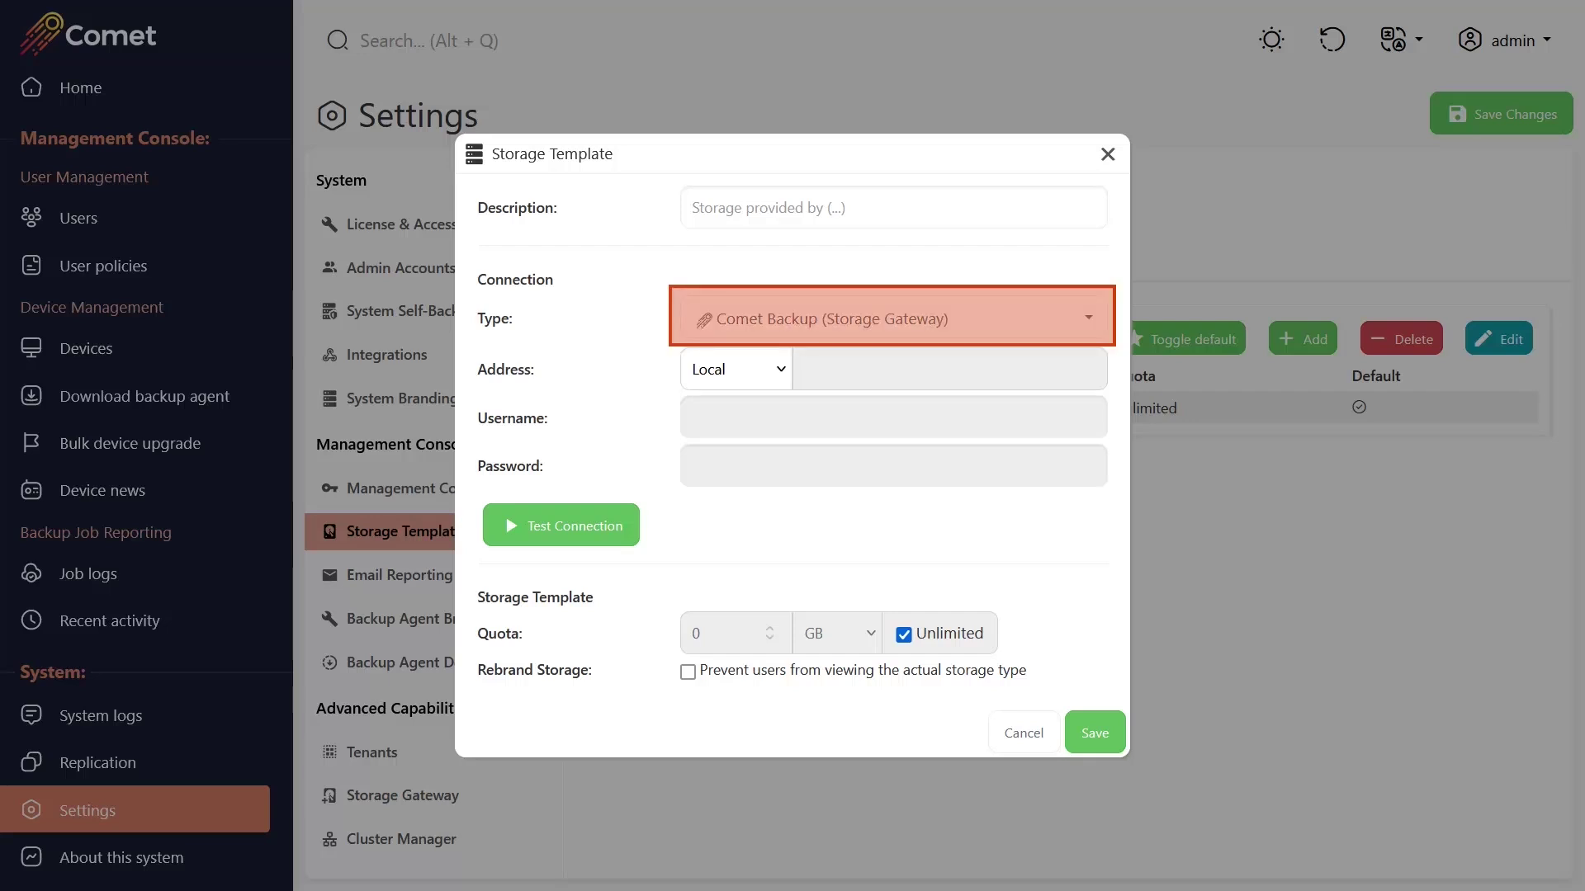
pyautogui.click(892, 319)
pyautogui.scroll(-2, 892, 490)
pyautogui.scroll(2, 893, 489)
pyautogui.scroll(1, 891, 490)
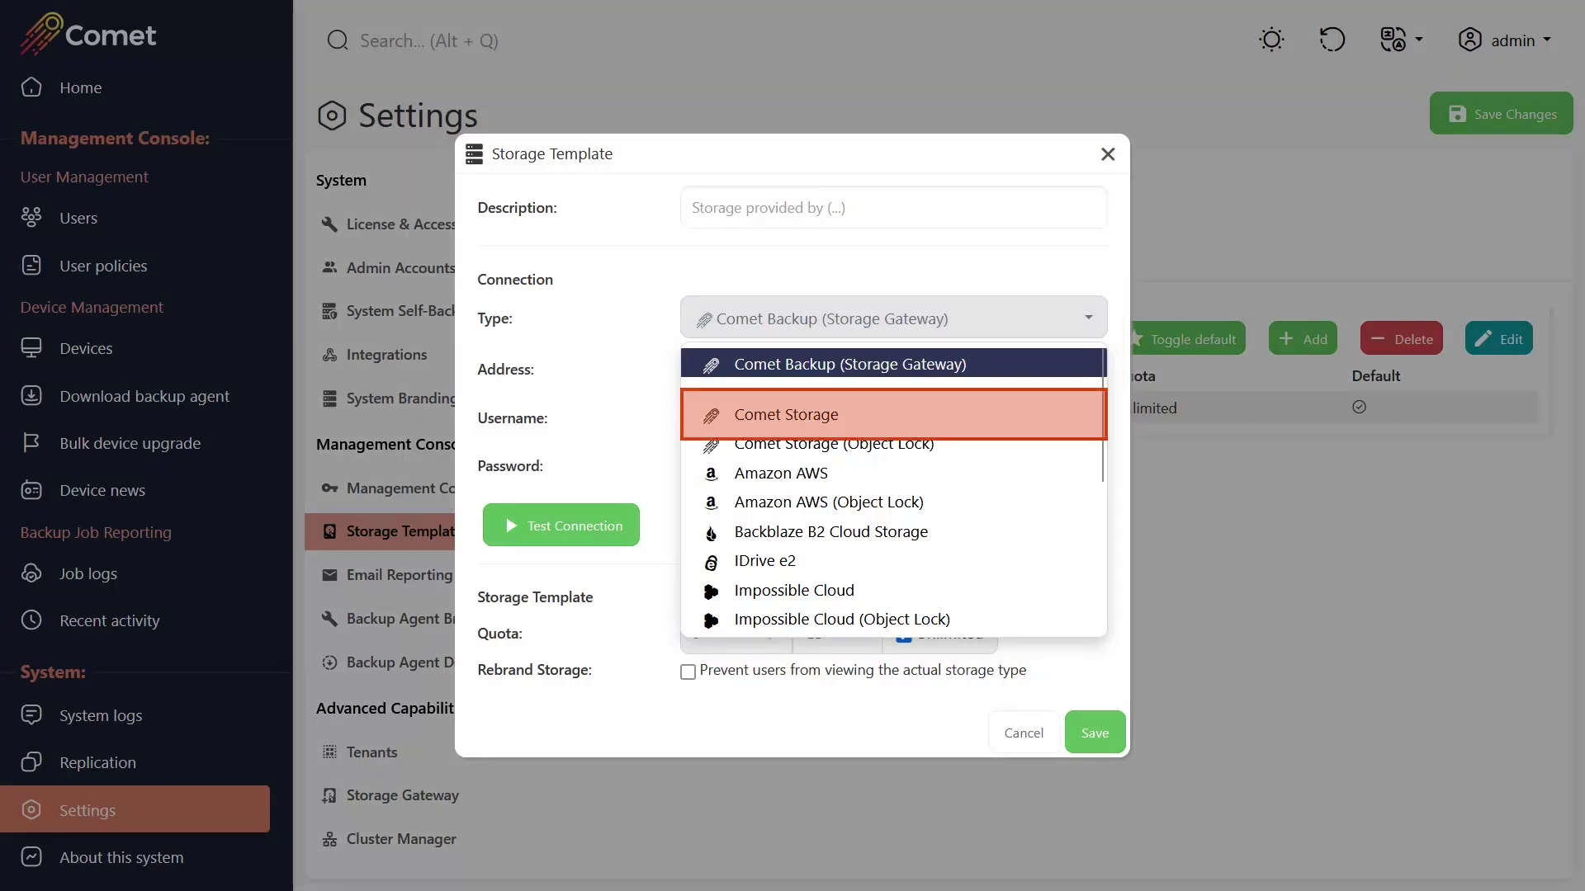
pyautogui.press('Down')
pyautogui.press('Return')
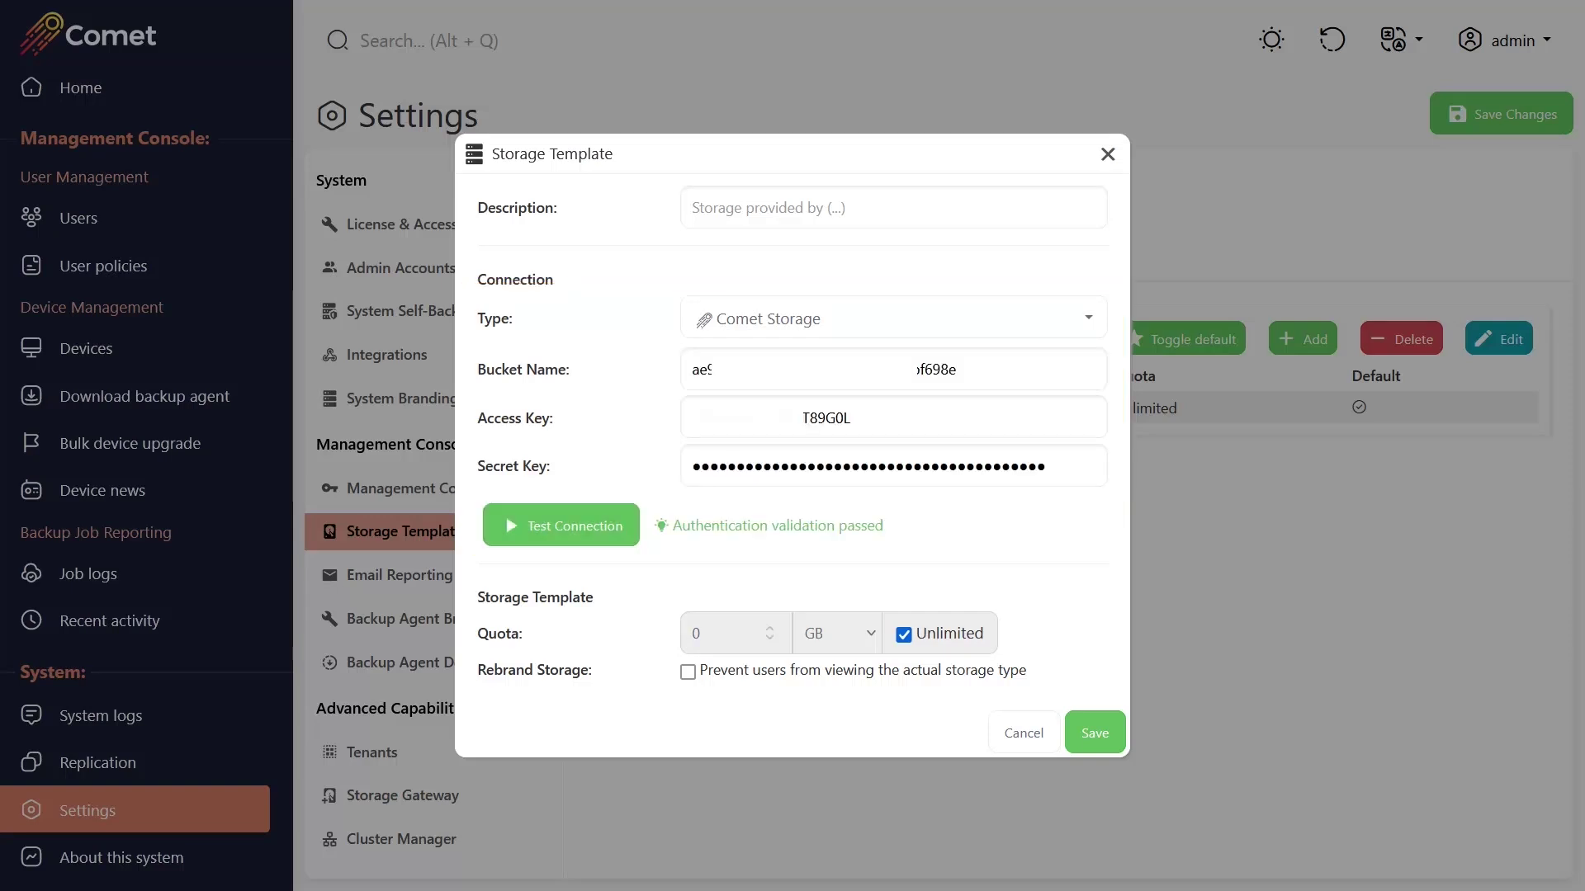
pyautogui.write('Comet Storage Template')
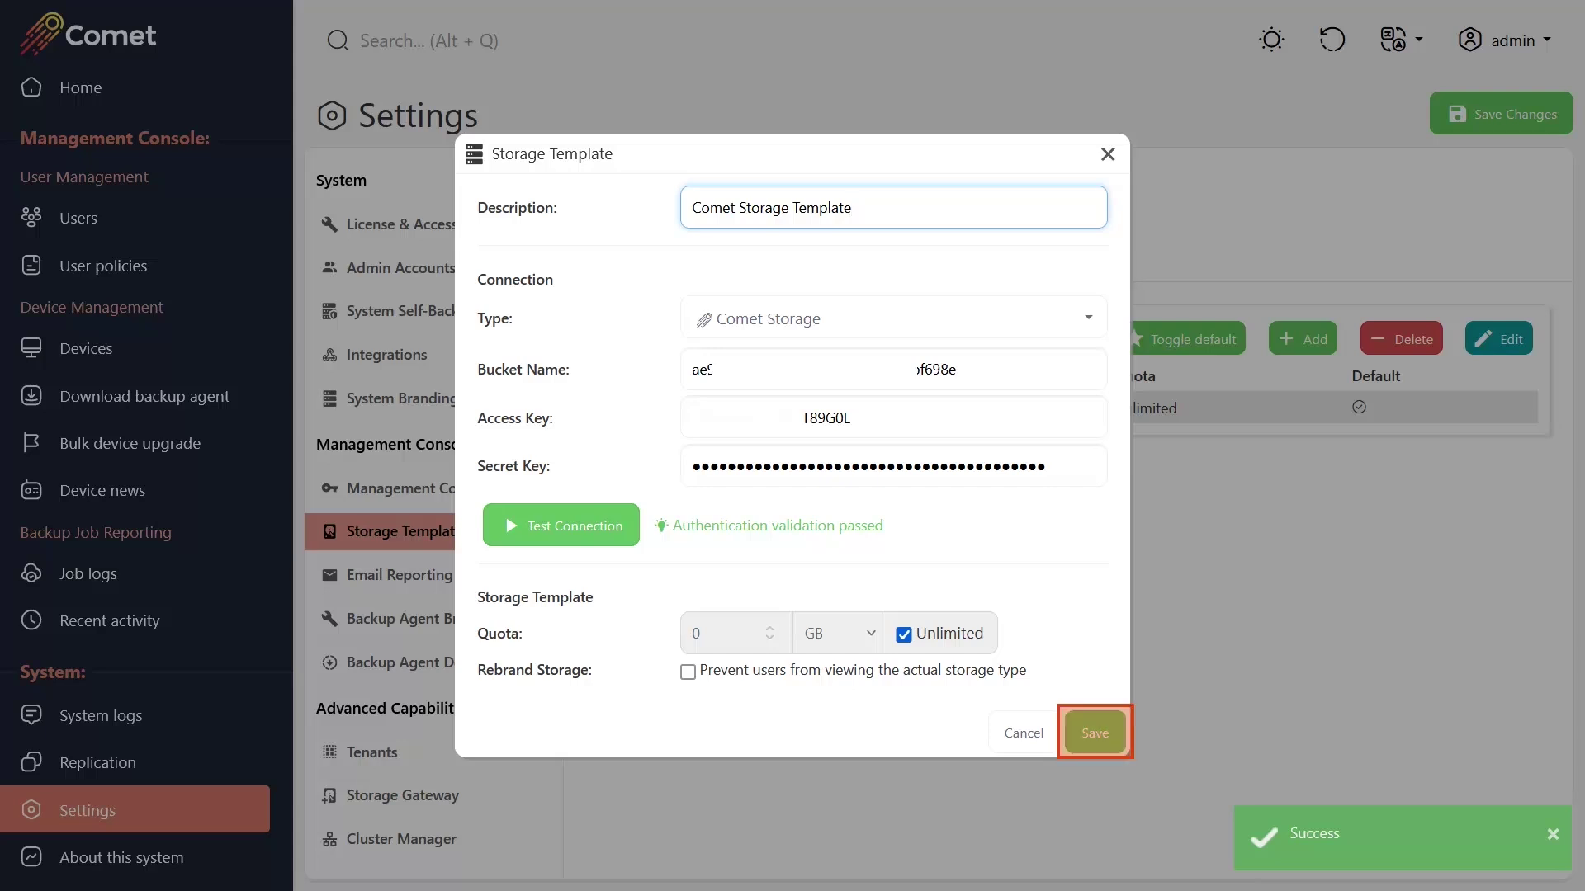
pyautogui.click(1094, 732)
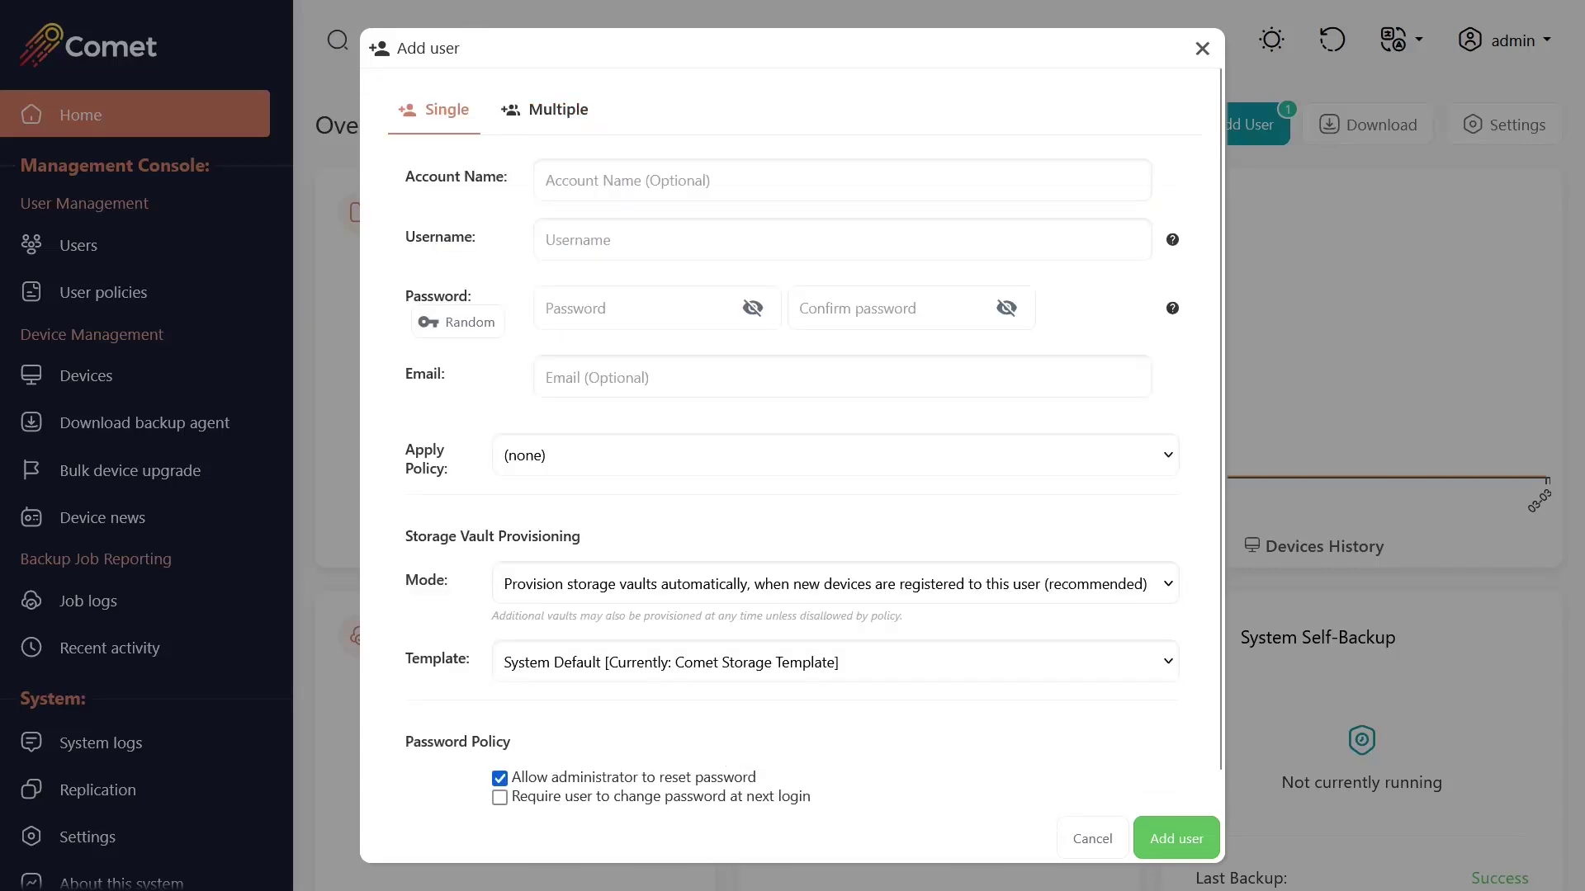
pyautogui.write('test_u')
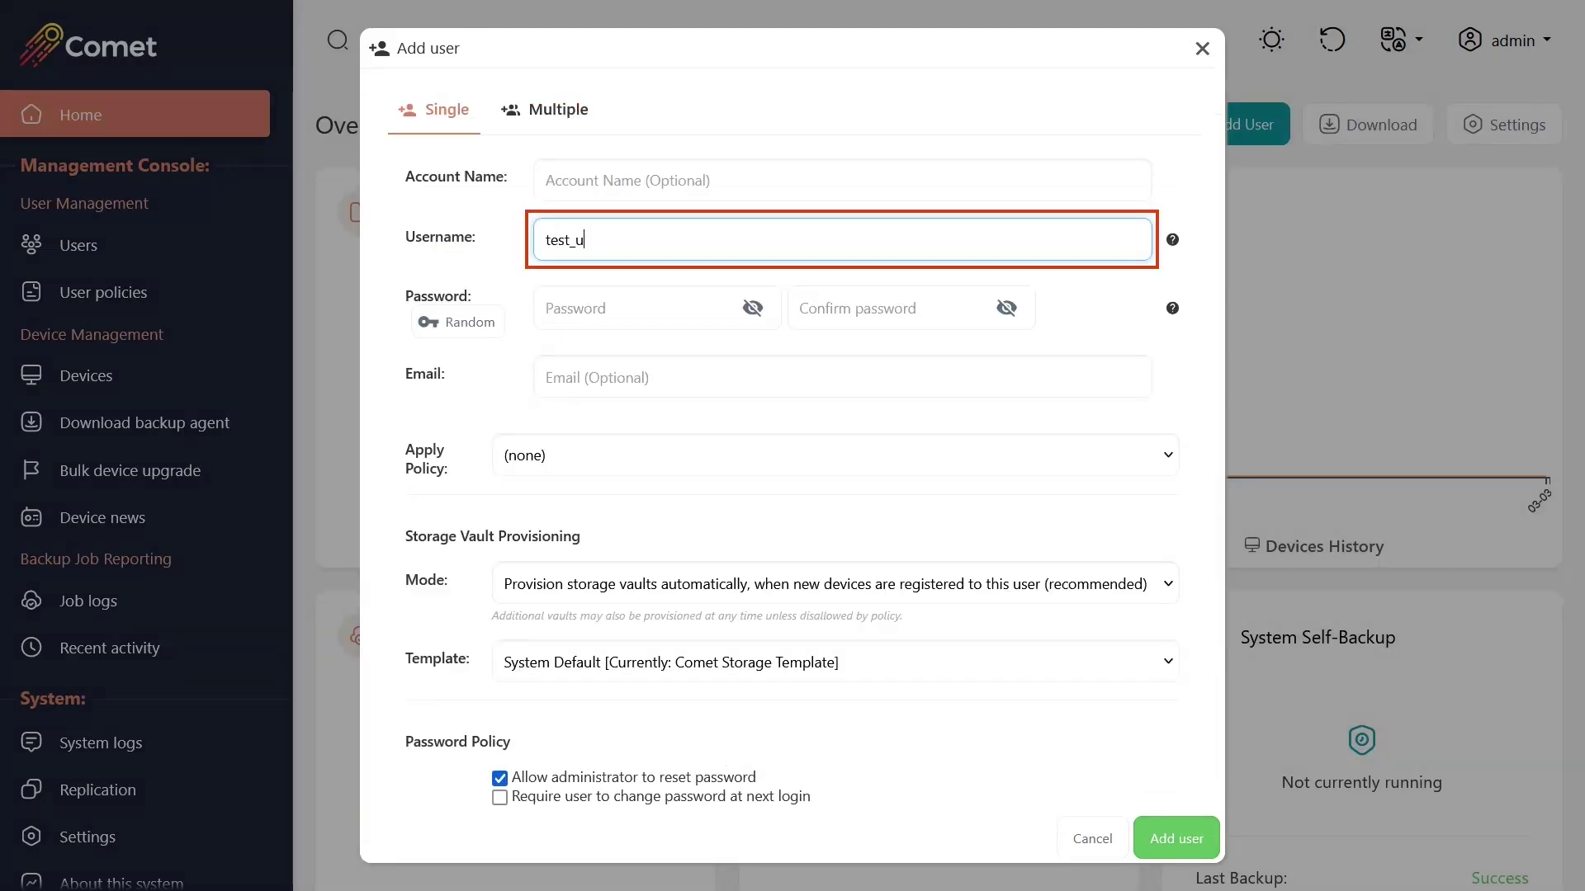
pyautogui.write('ser')
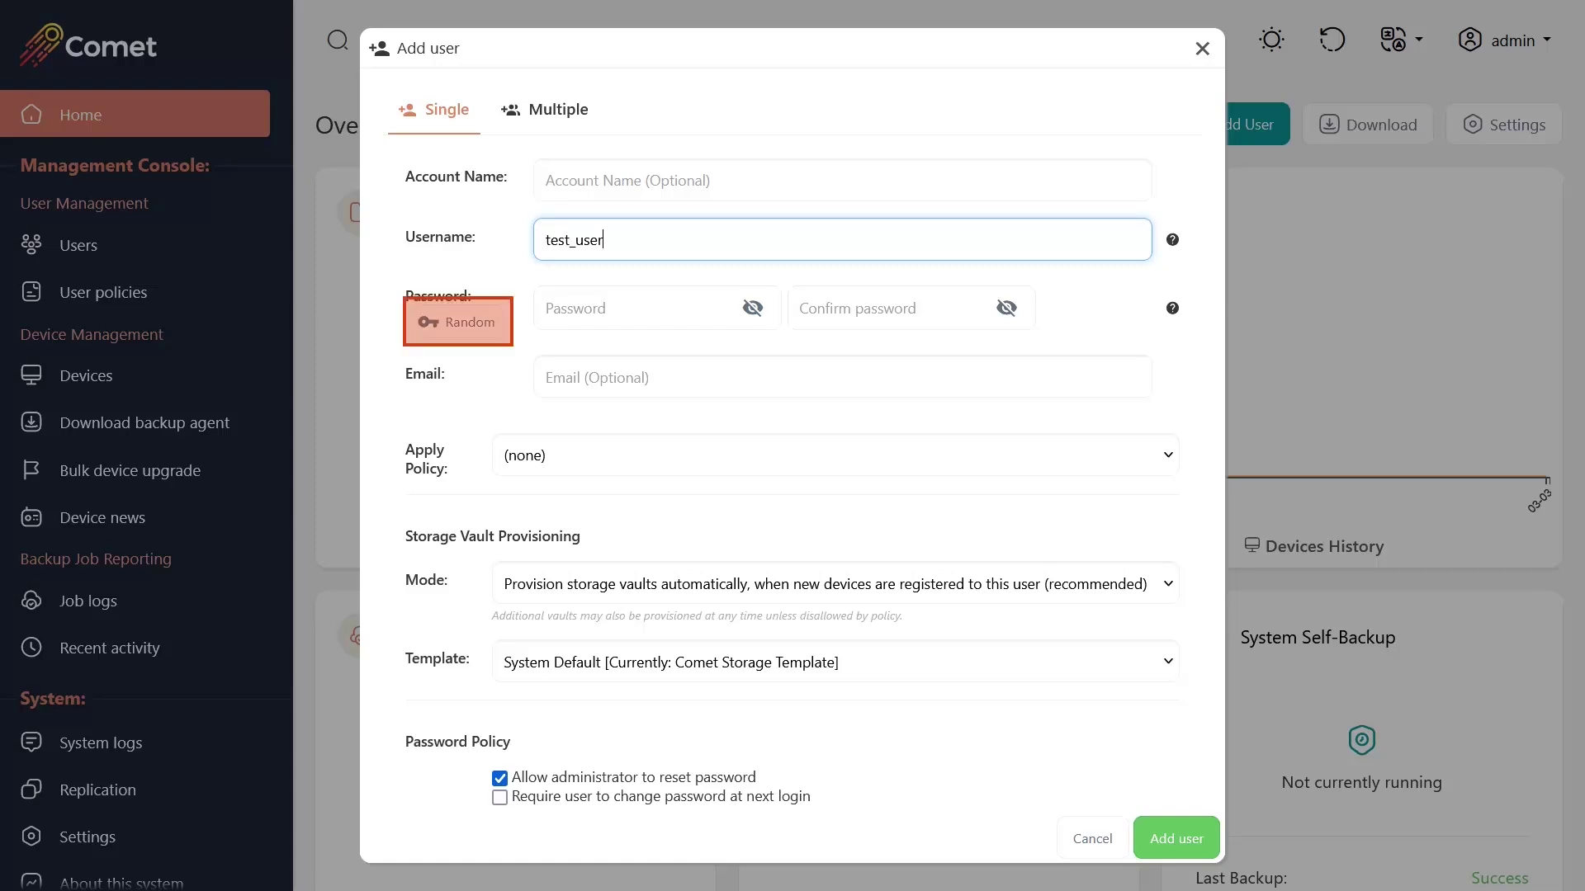
# Generate a random password for the new user test_user
pyautogui.click(458, 322)
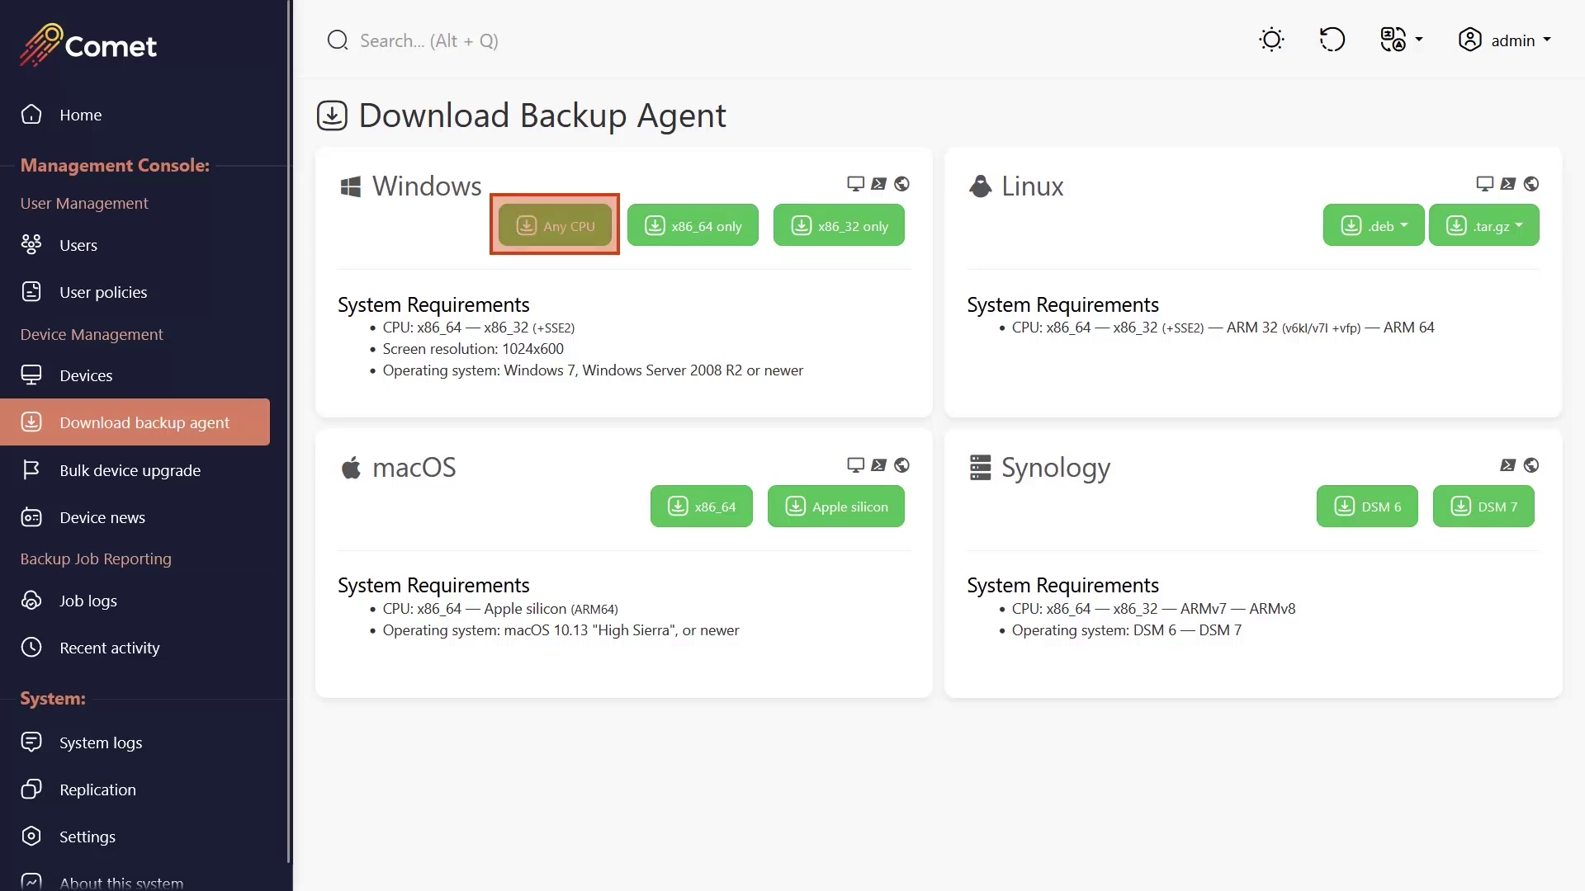
# Download the Windows Any CPU backup agent installer
pyautogui.click(554, 227)
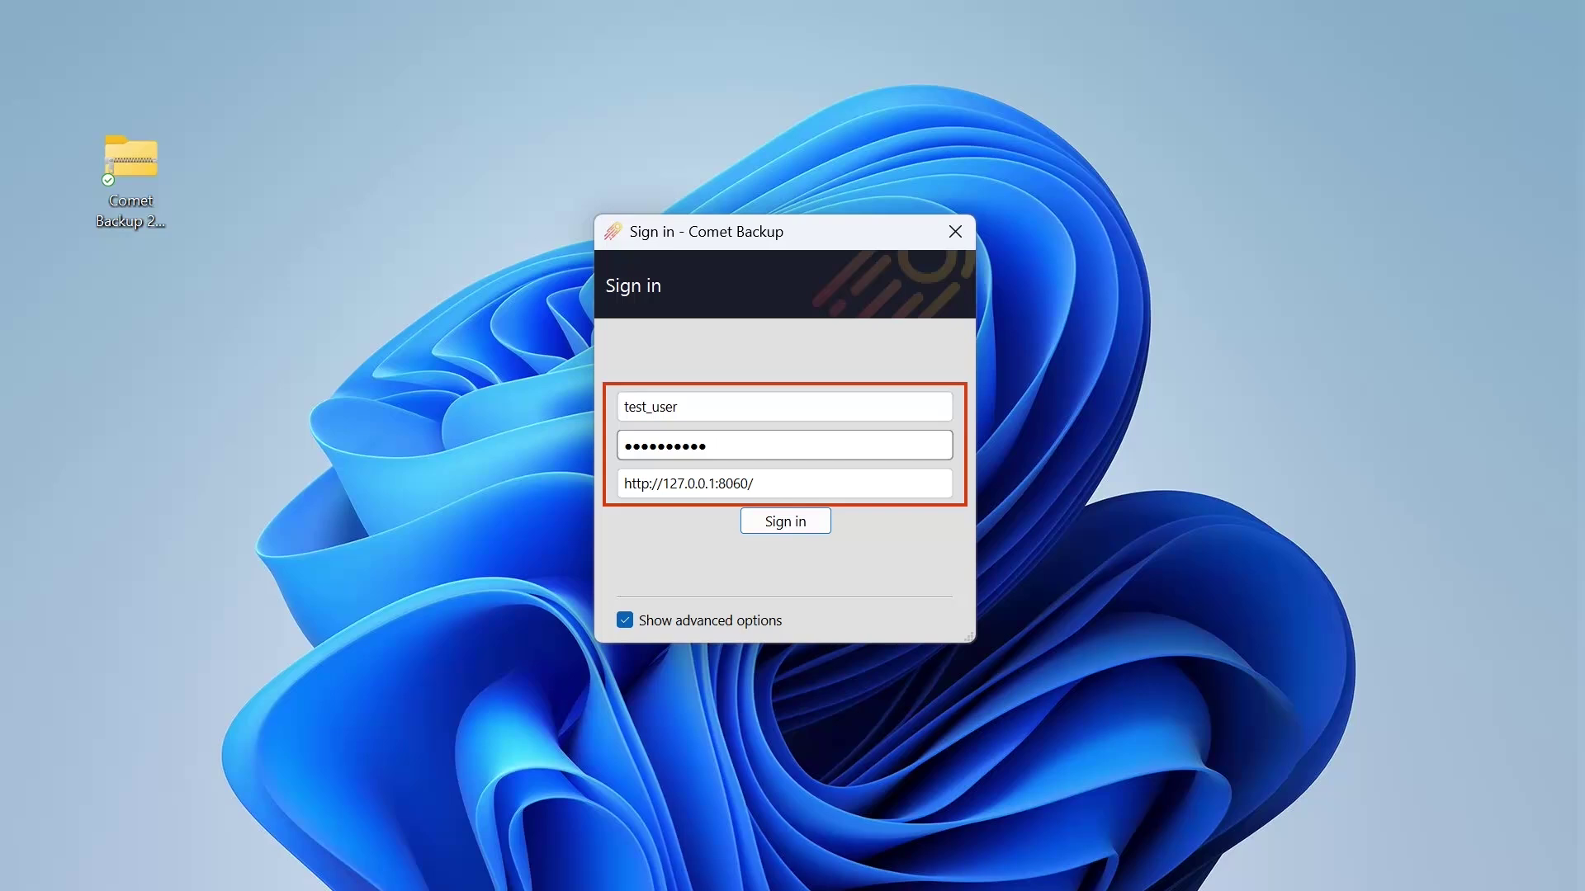
# Sign in as test_user and register this computer as device LT-COMET-GRETEL
pyautogui.press('Return')
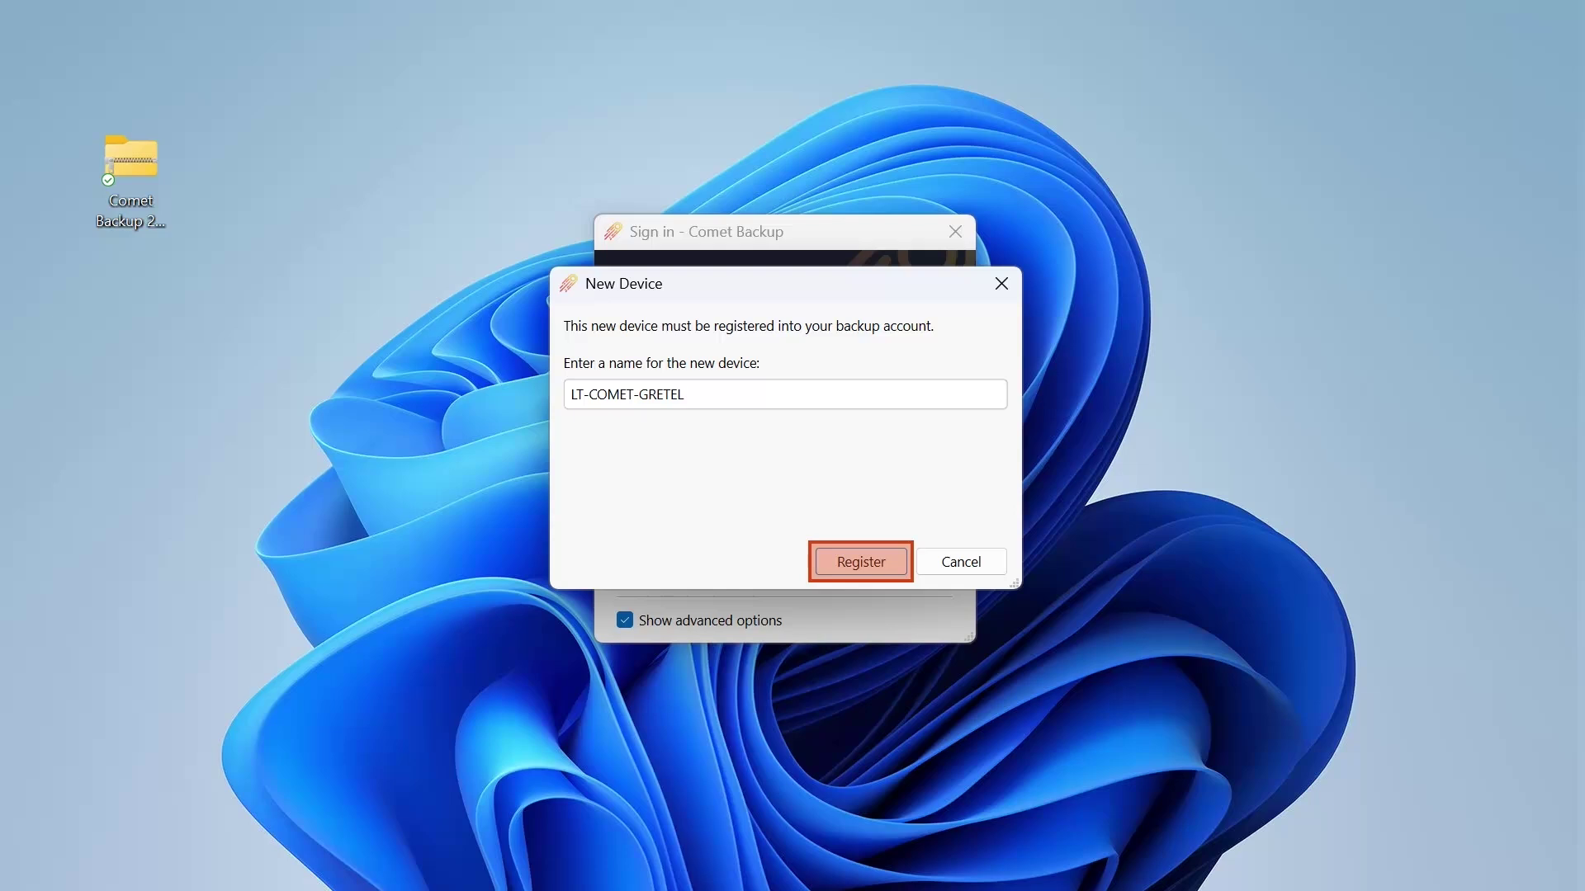
pyautogui.press('Return')
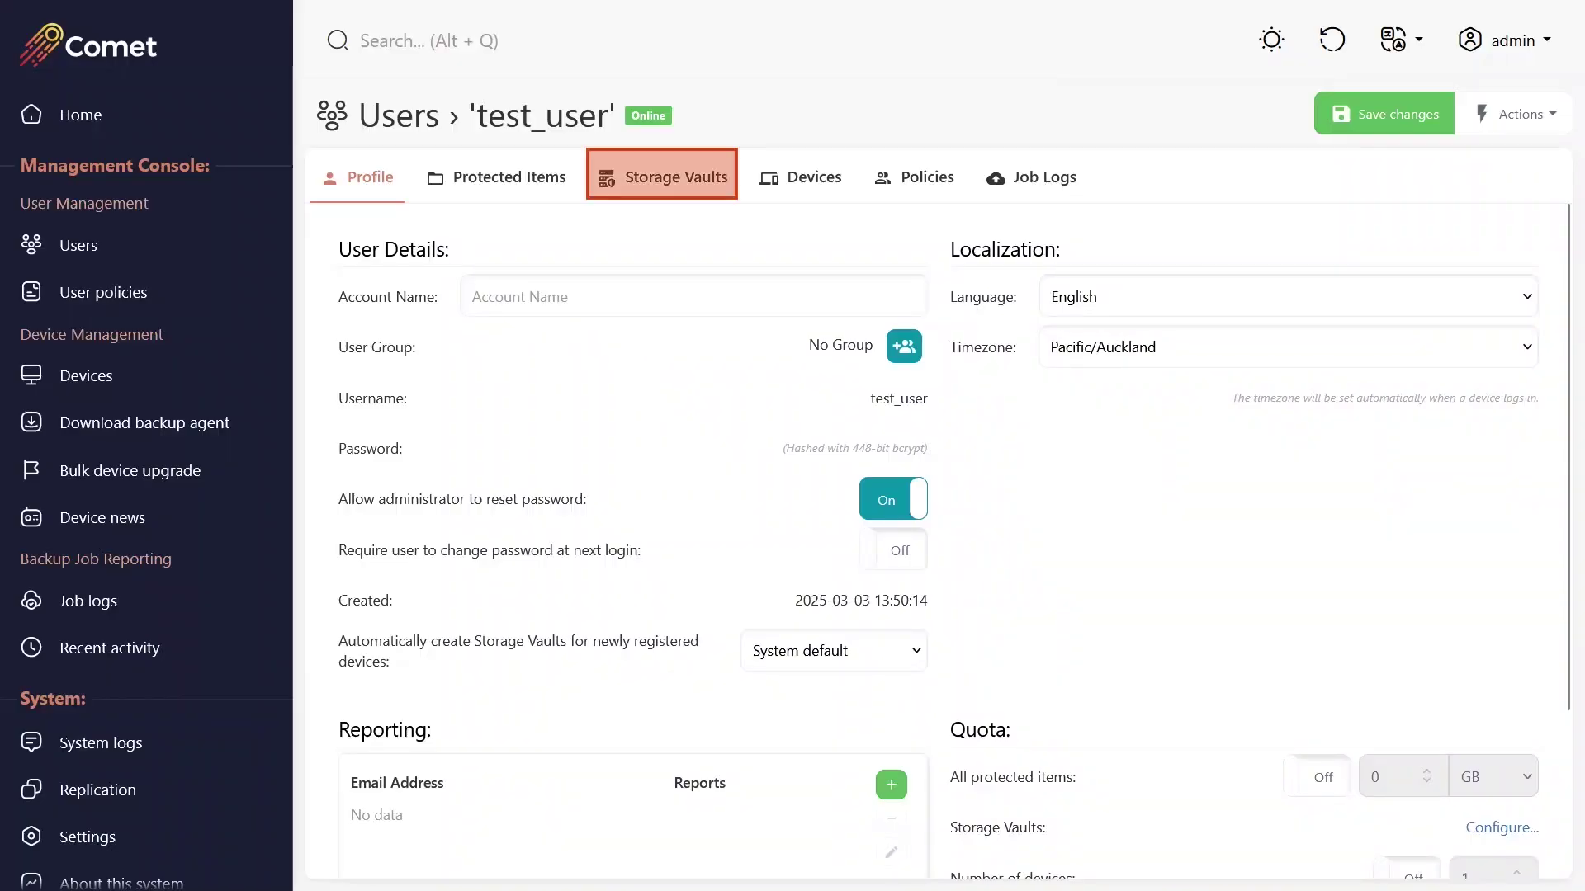
# Name test_user's new storage vault 'S3 Storage Vault' and continue to its storage settings
pyautogui.click(674, 178)
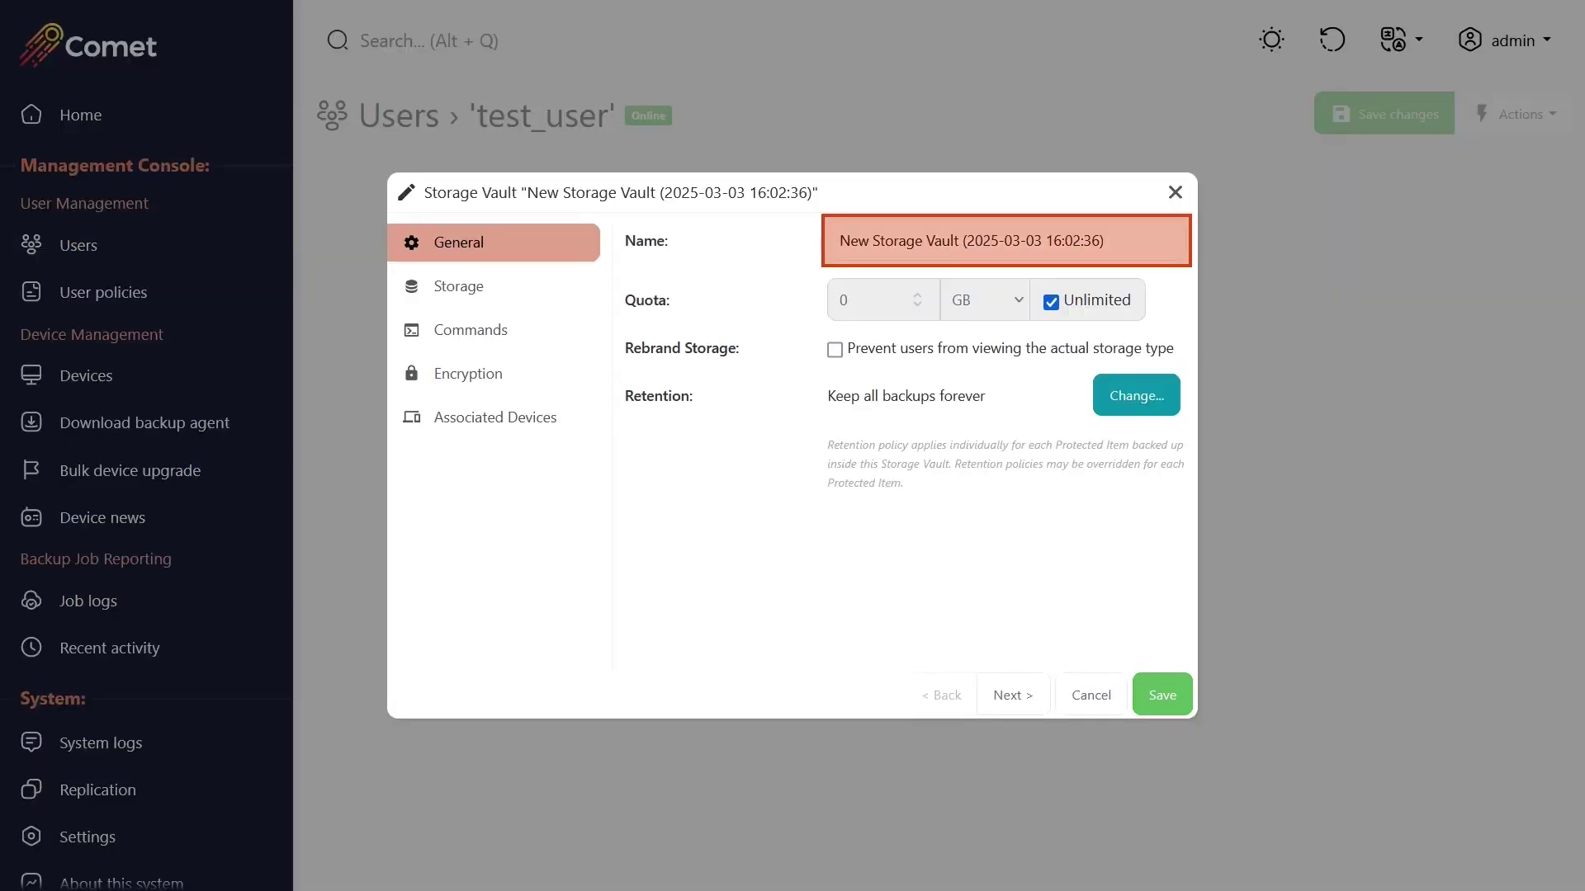
pyautogui.write('S3 Storage Vault')
pyautogui.press('Tab')
pyautogui.click(1012, 695)
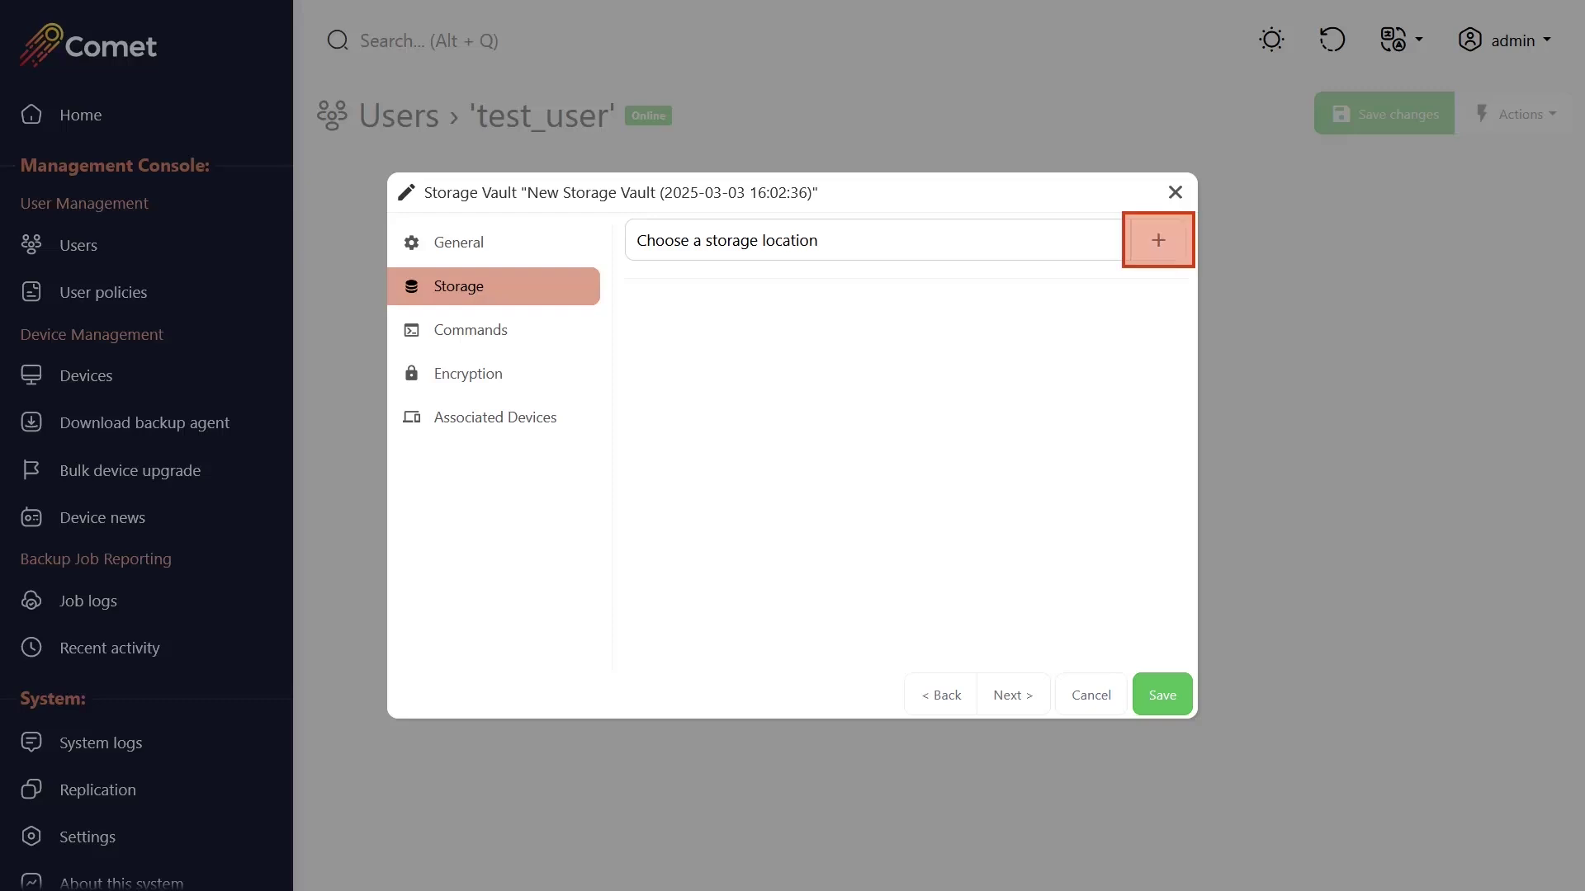
# Choose S3-compatible as the storage location for S3 Storage Vault
pyautogui.click(1157, 240)
pyautogui.scroll(-2, 792, 455)
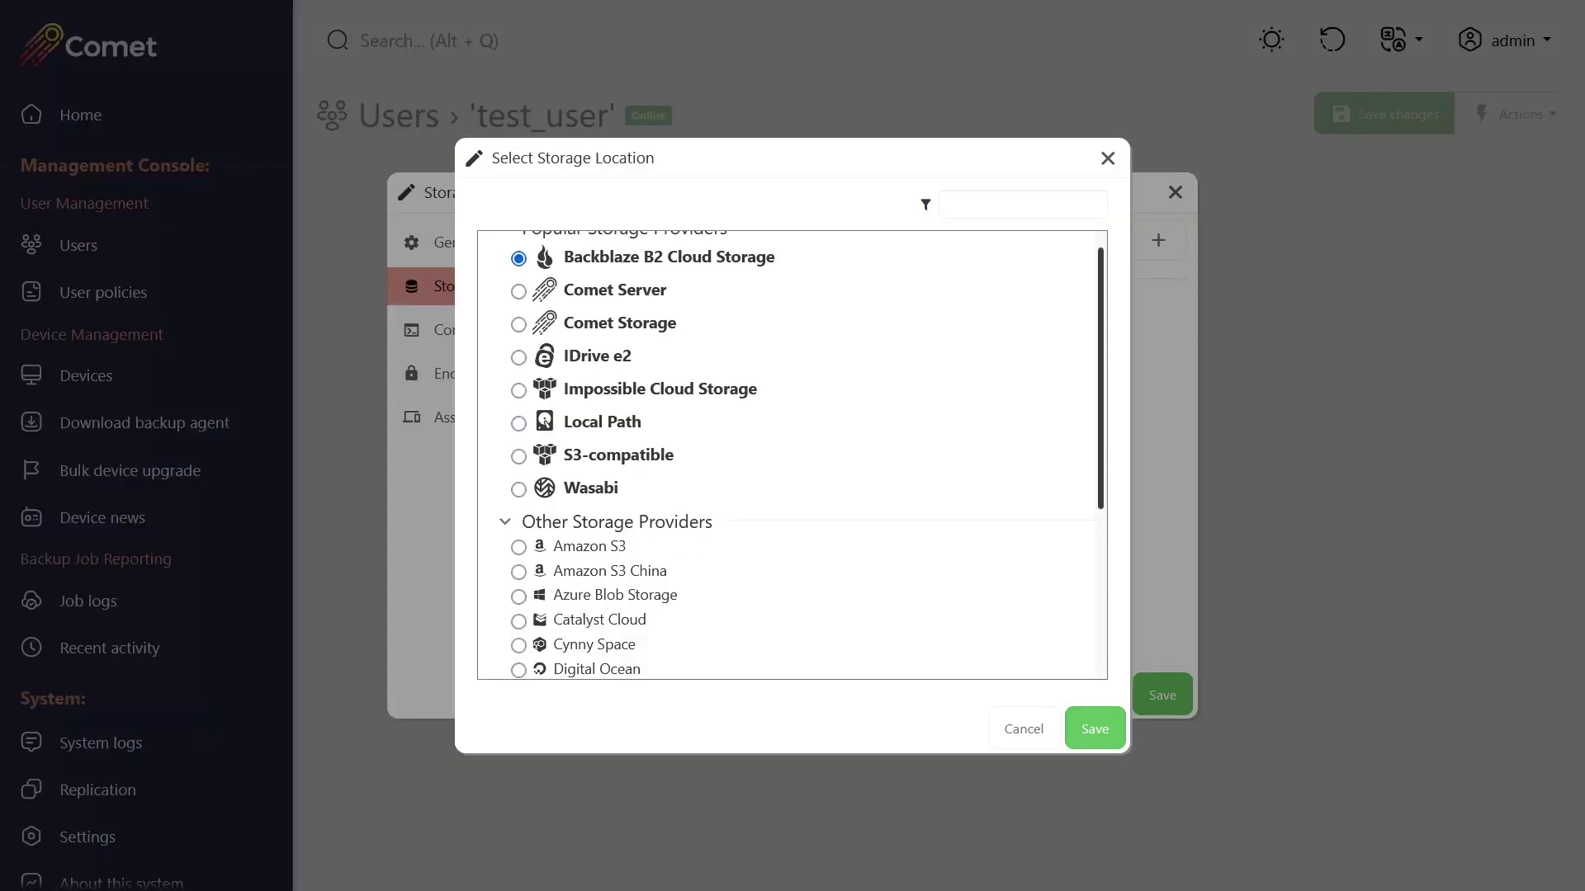
pyautogui.scroll(-1, 793, 454)
pyautogui.scroll(3, 792, 454)
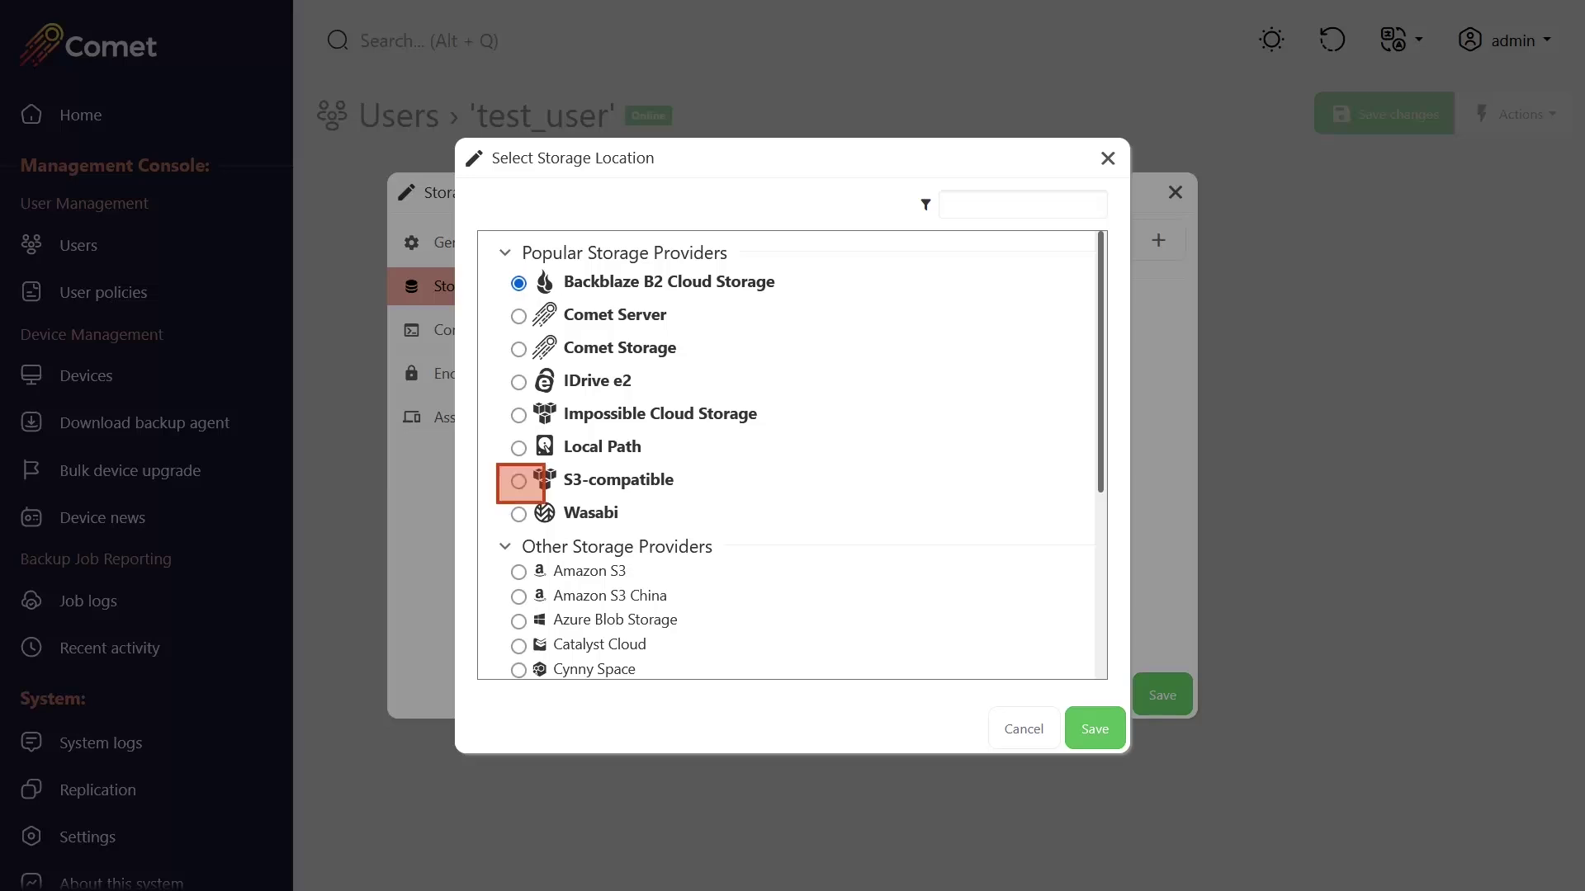
pyautogui.click(520, 481)
pyautogui.click(1095, 772)
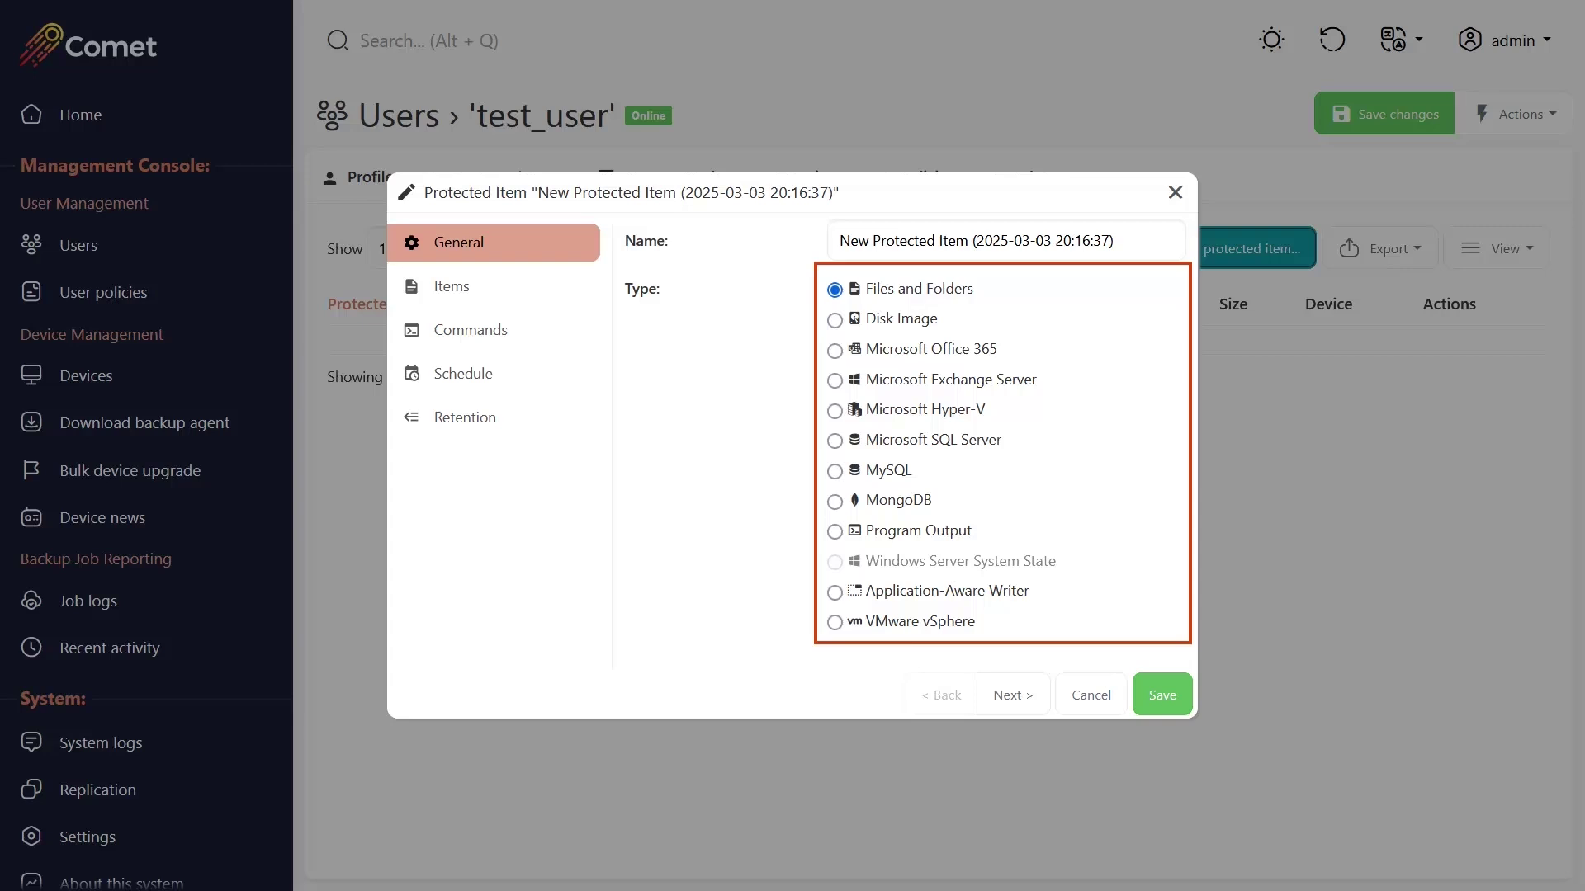
pyautogui.write('File and Folder Backup')
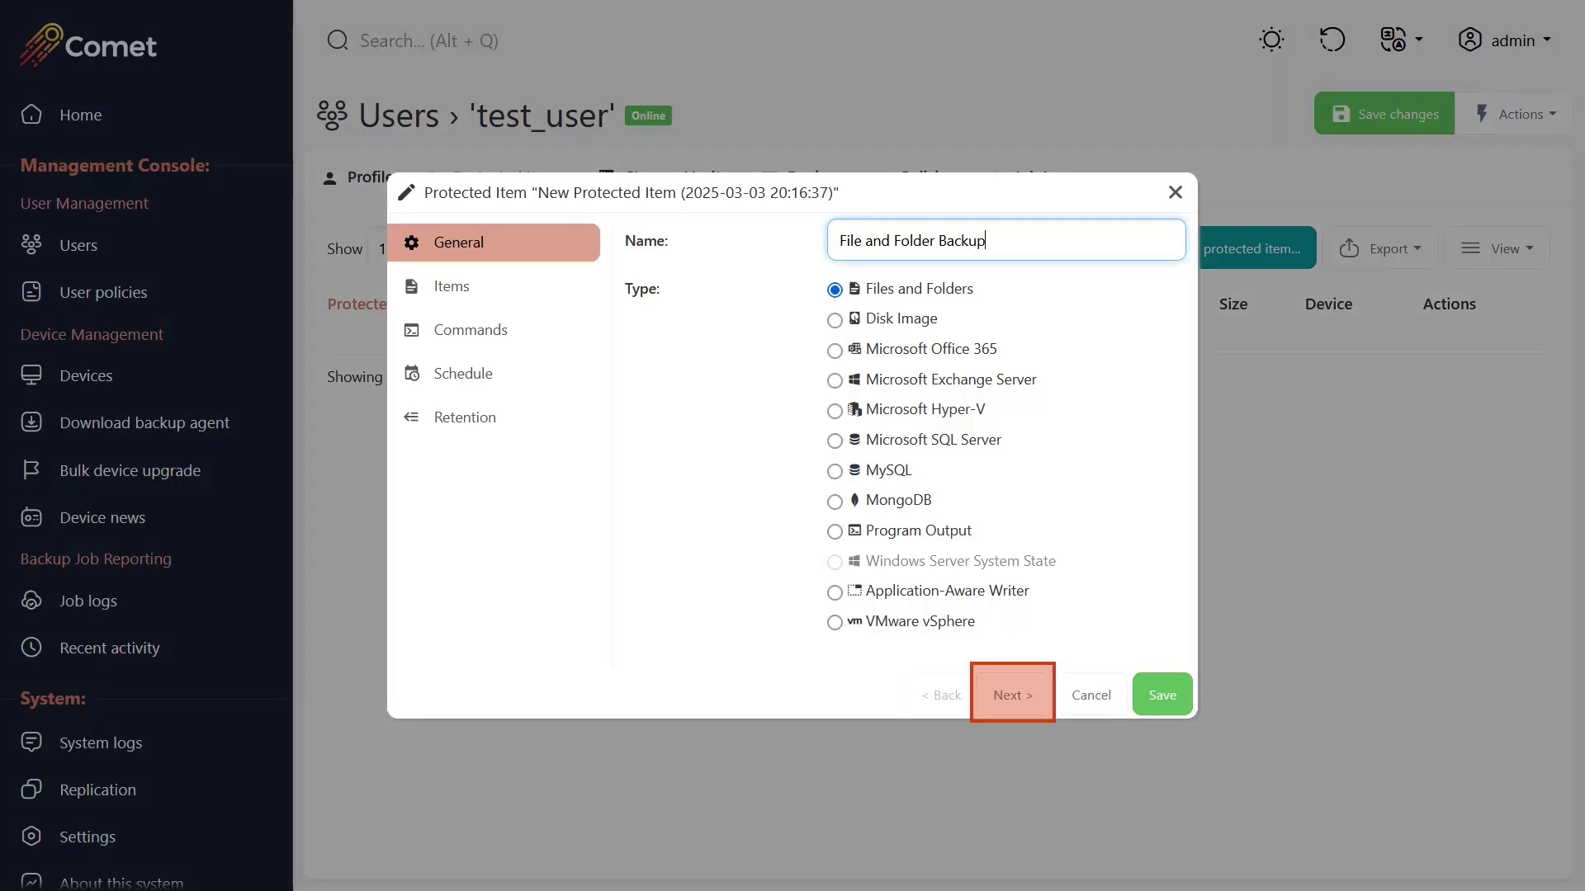
# Advance from the named File and Folder Backup item to its item list
pyautogui.click(1011, 694)
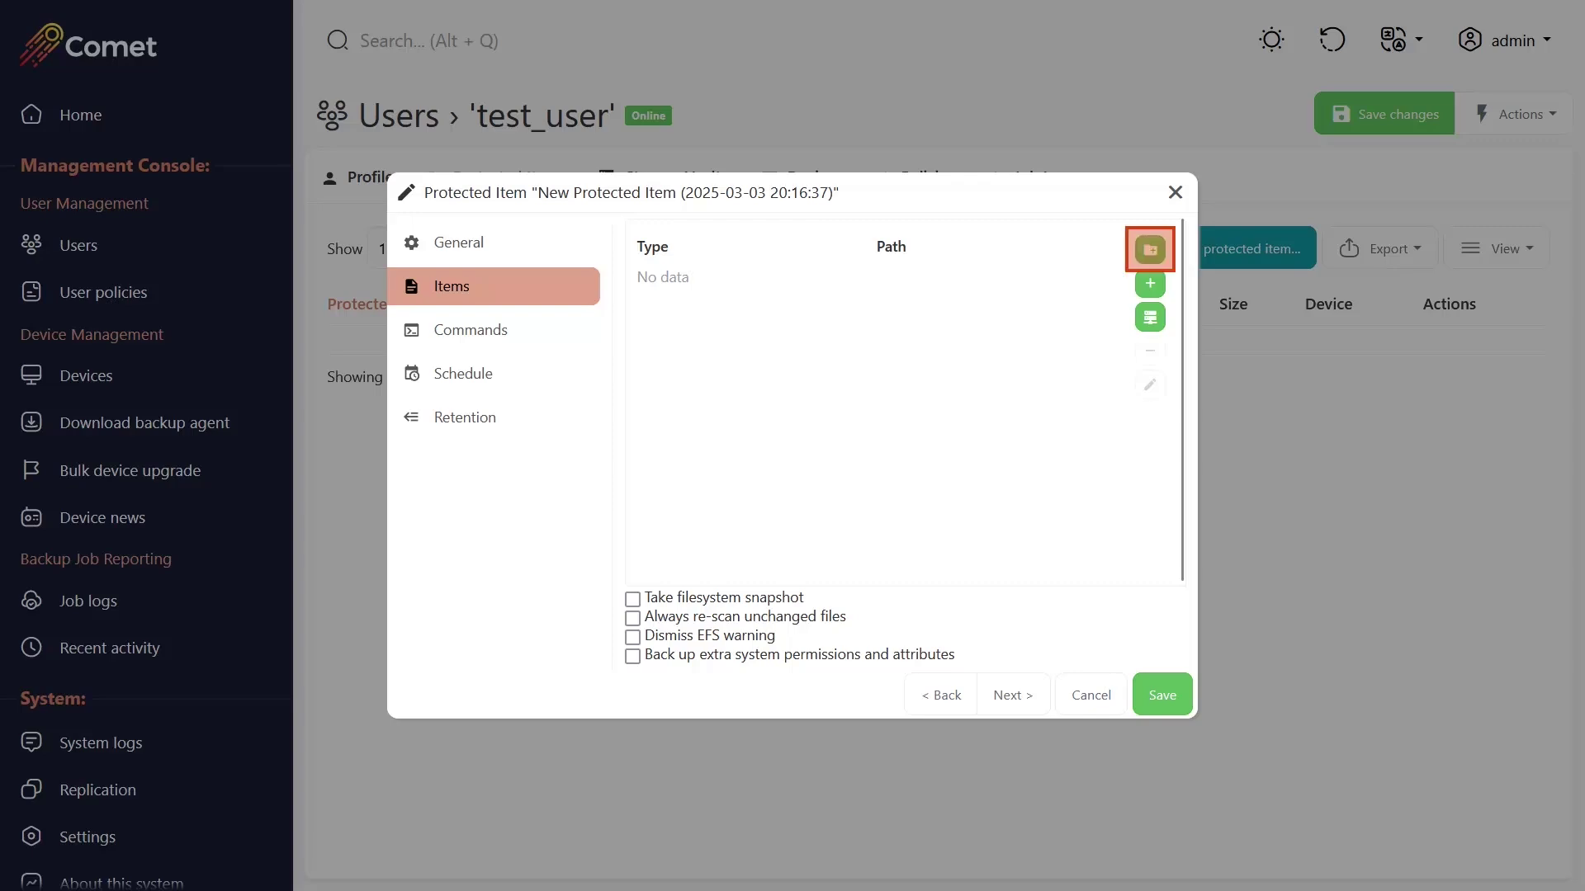
# Tick the C:\ drive in the device browser and save it as an included item
pyautogui.click(1149, 248)
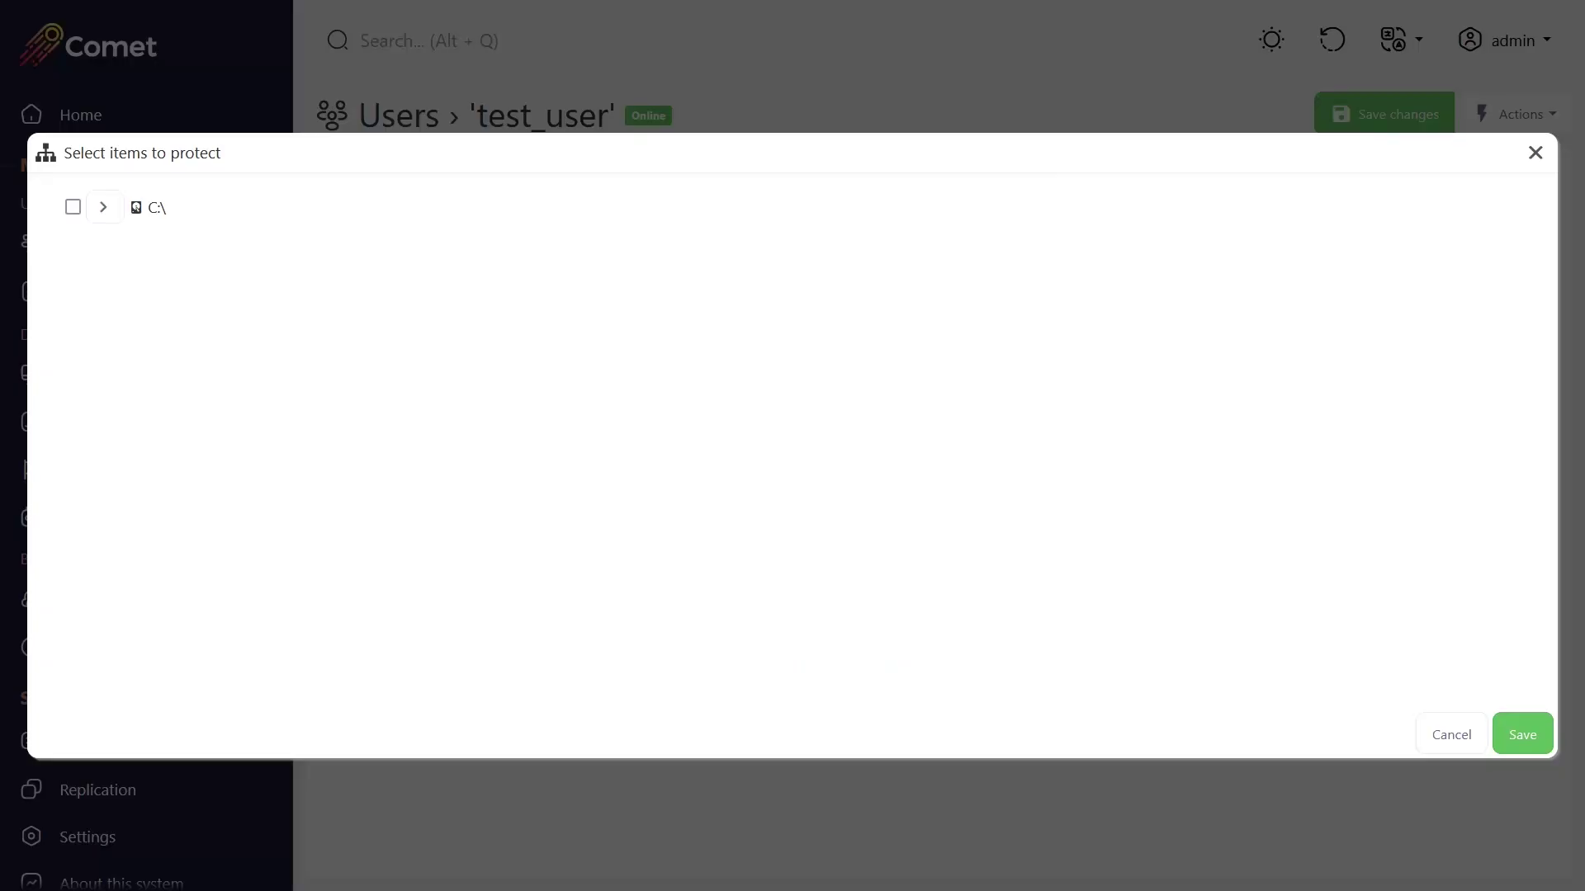
pyautogui.click(104, 208)
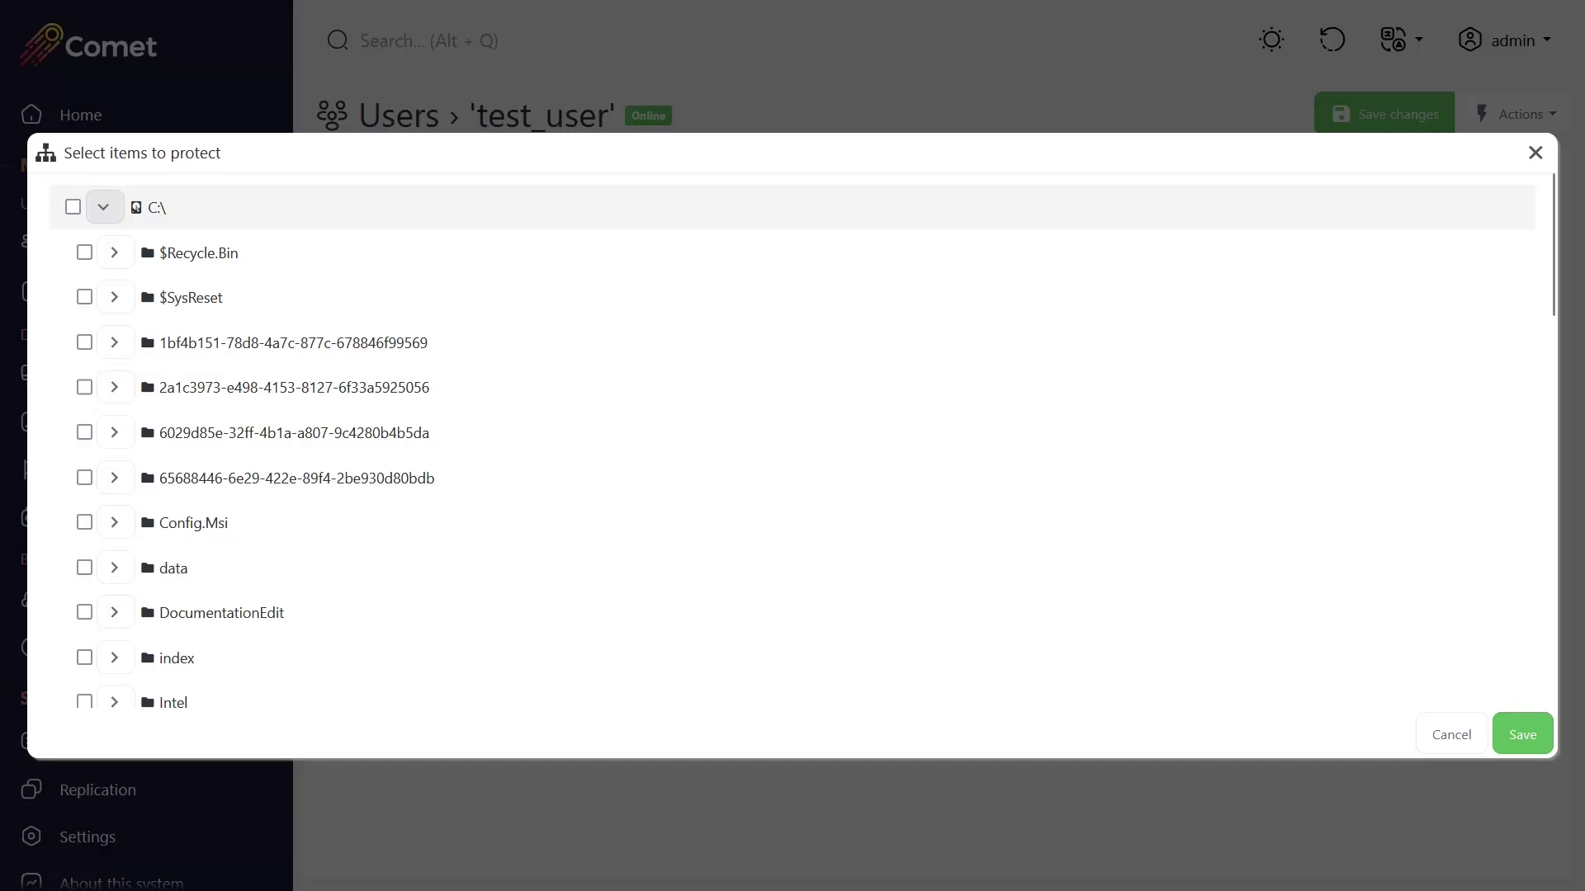
pyautogui.click(104, 207)
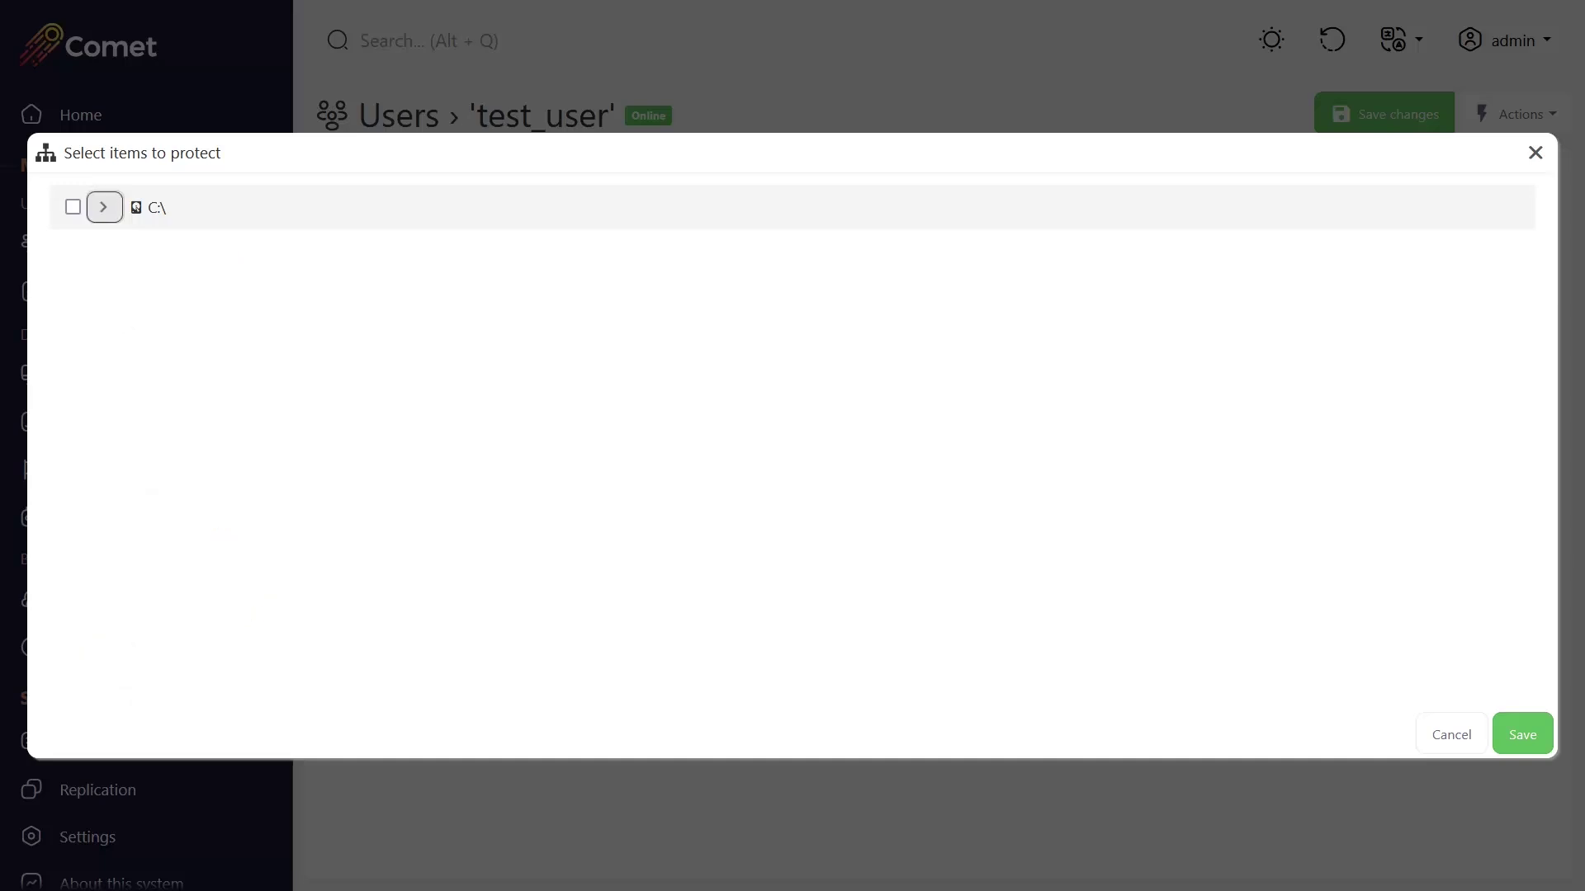
pyautogui.click(74, 207)
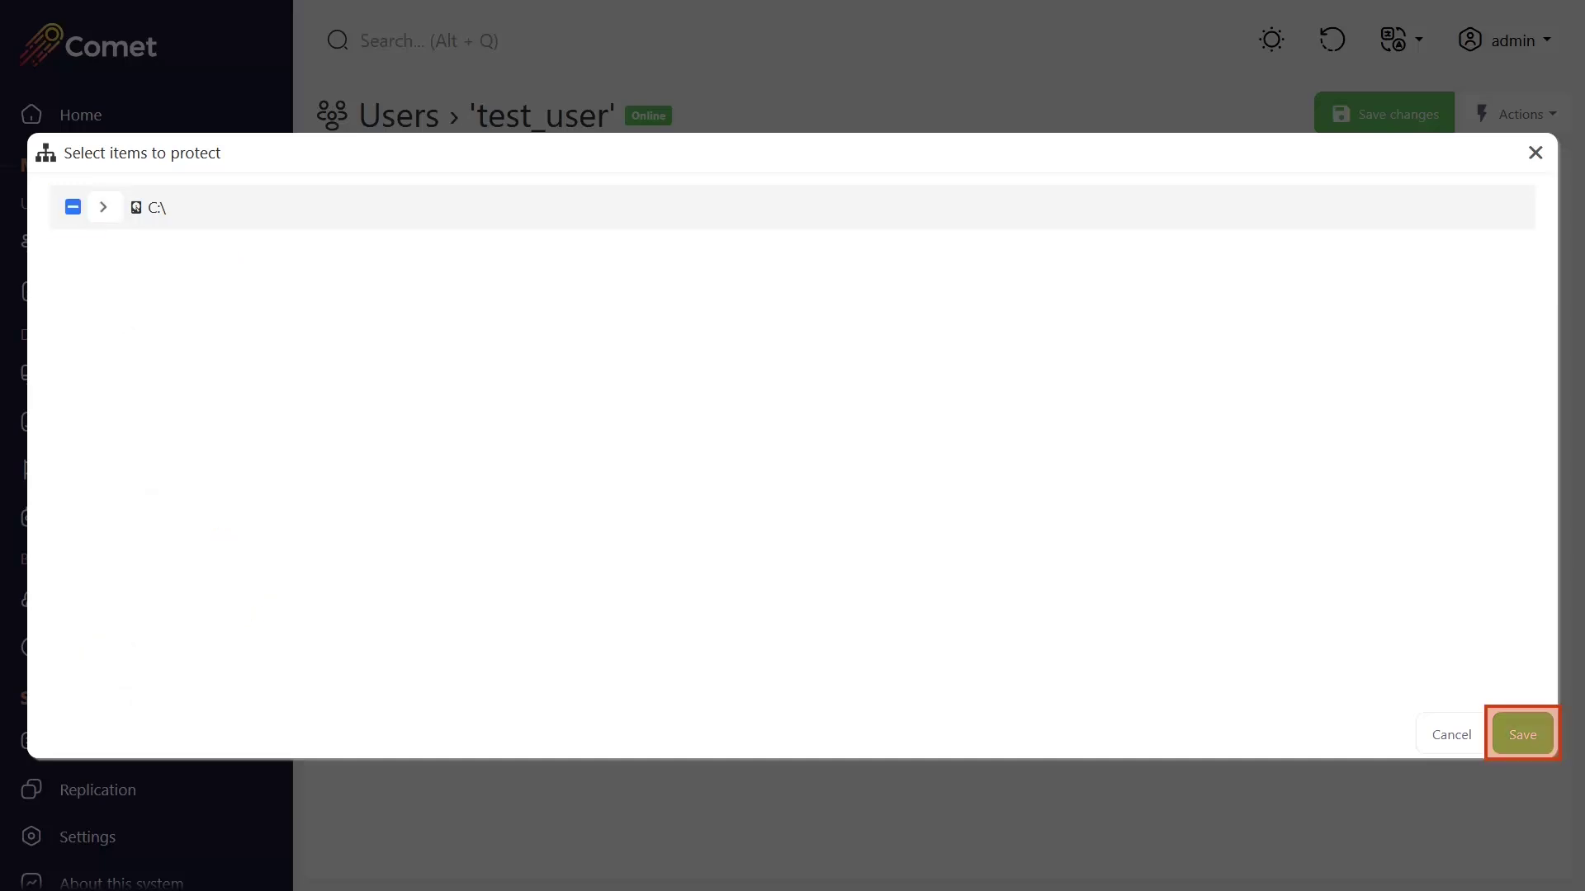
pyautogui.click(1521, 734)
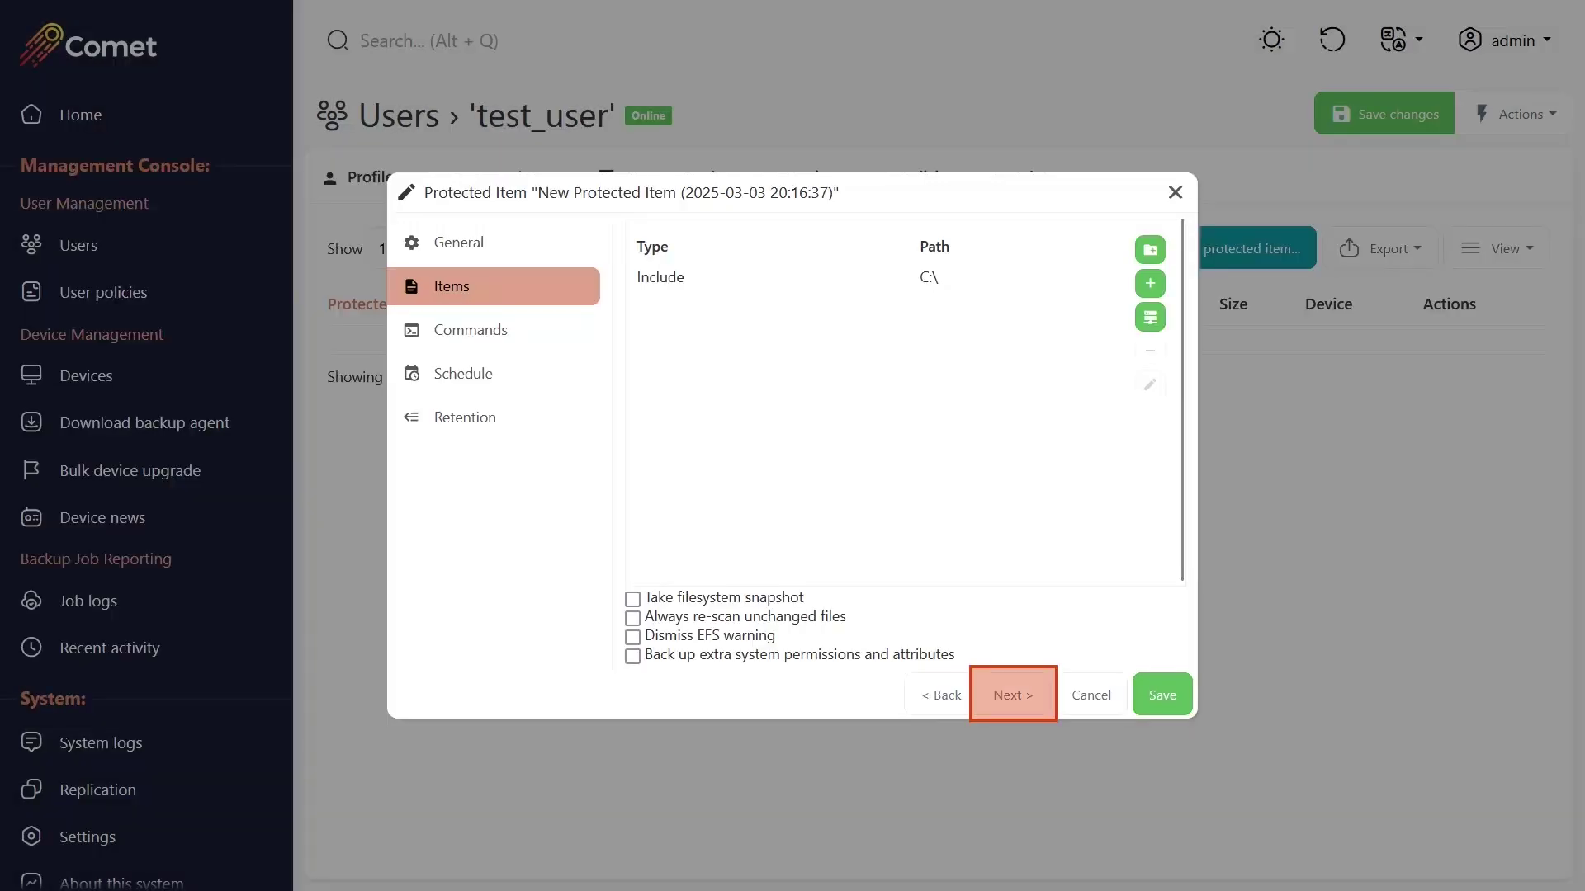
# Skip past items and commands to the Schedule step and start a new schedule
pyautogui.click(1013, 694)
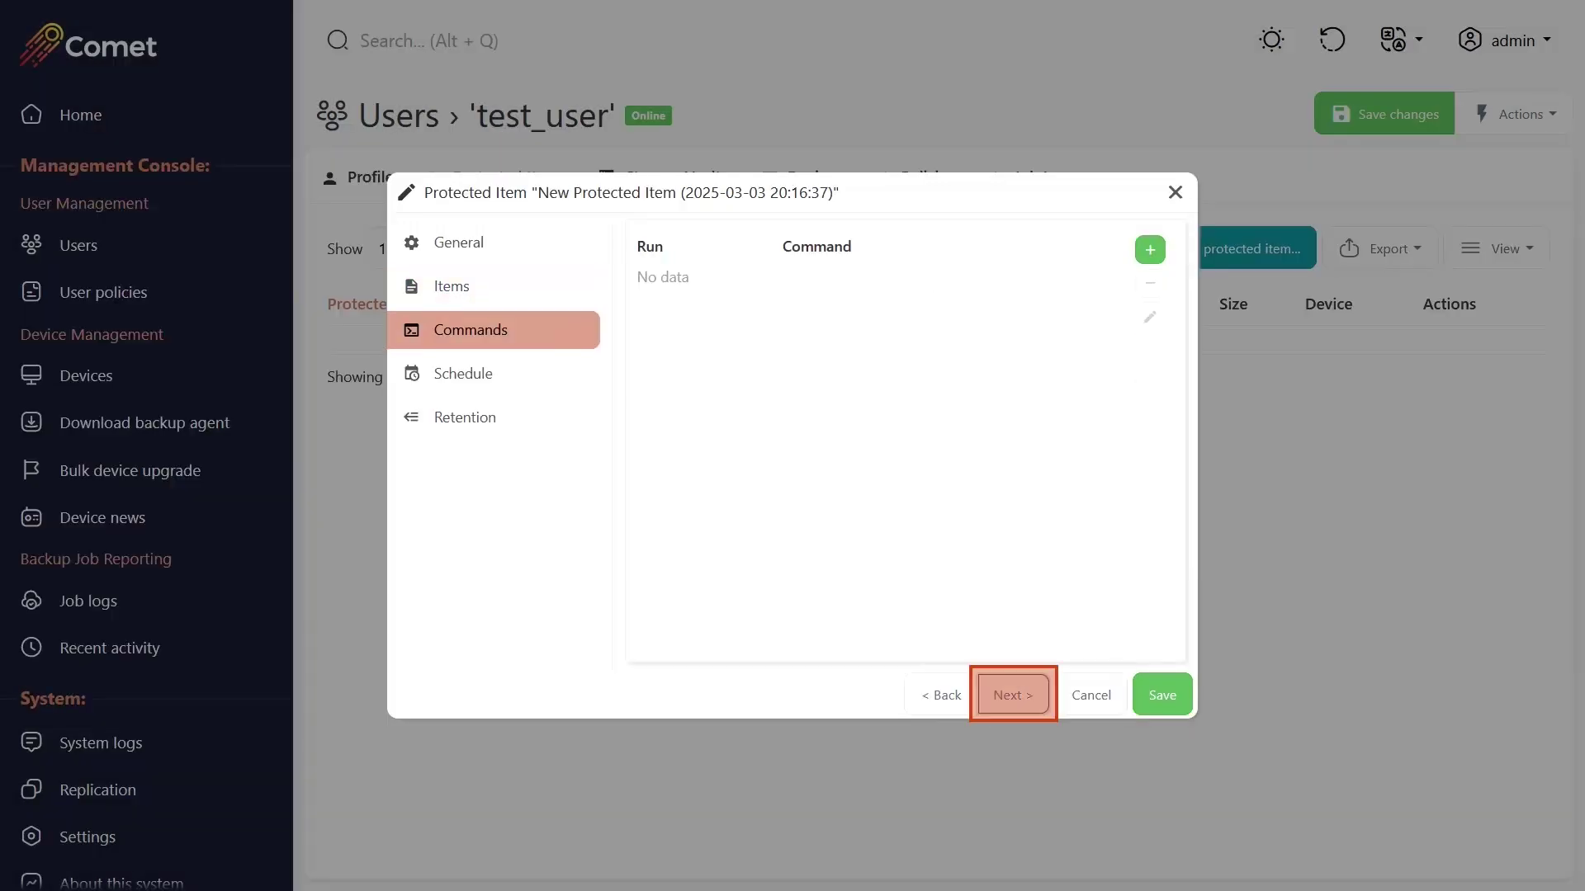
pyautogui.click(1013, 694)
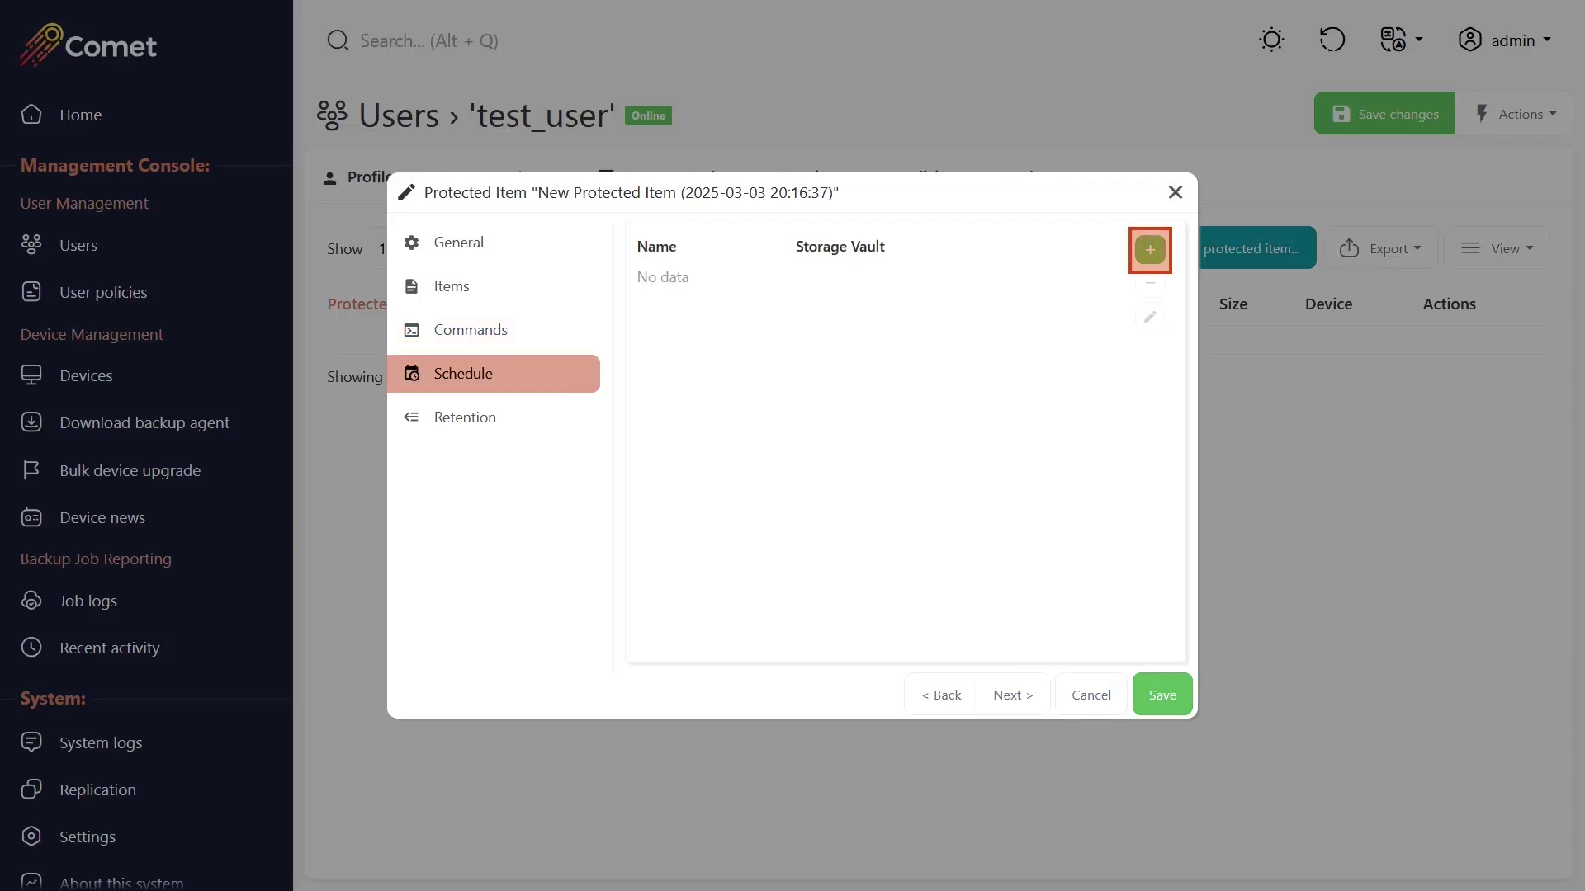
pyautogui.click(1150, 248)
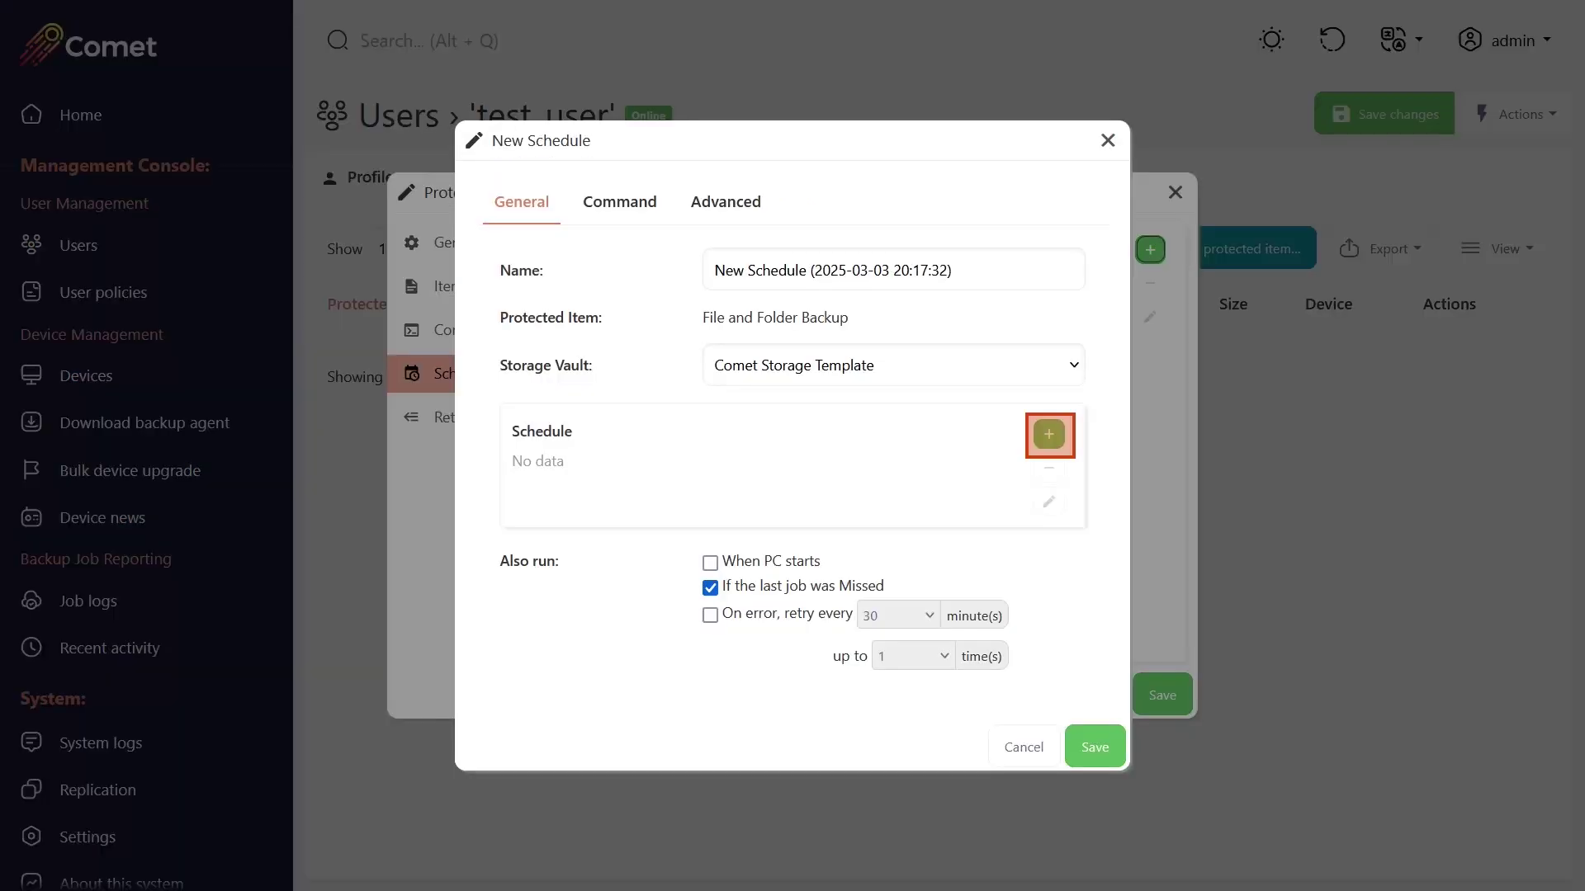
# Add a daily 23:00 run time and save the schedule as Daily Backups
pyautogui.click(1049, 434)
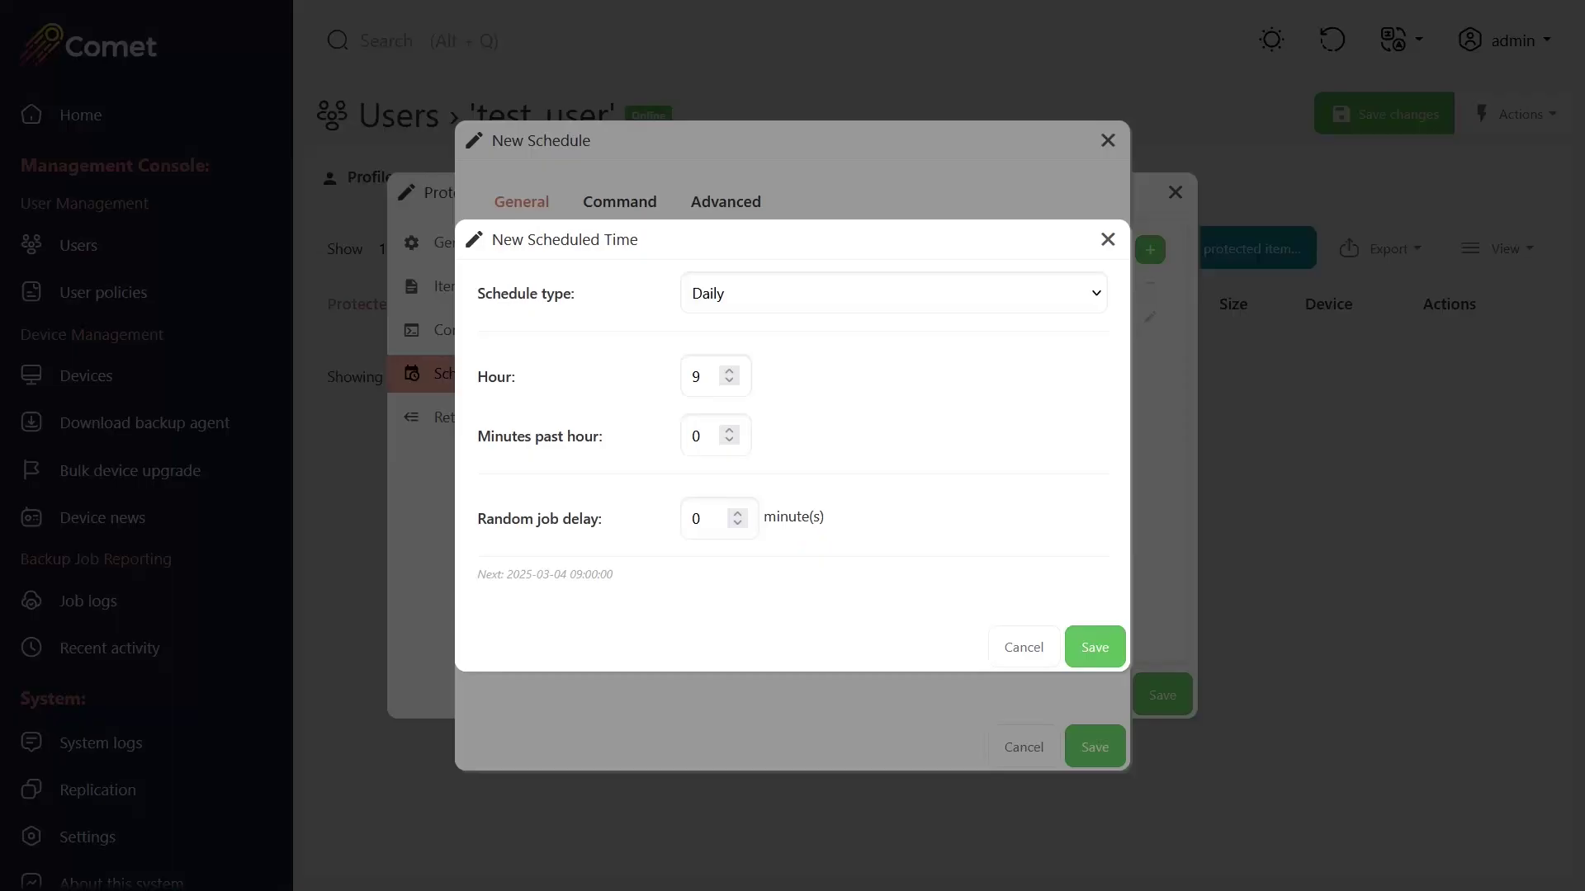
pyautogui.click(893, 293)
pyautogui.write('23')
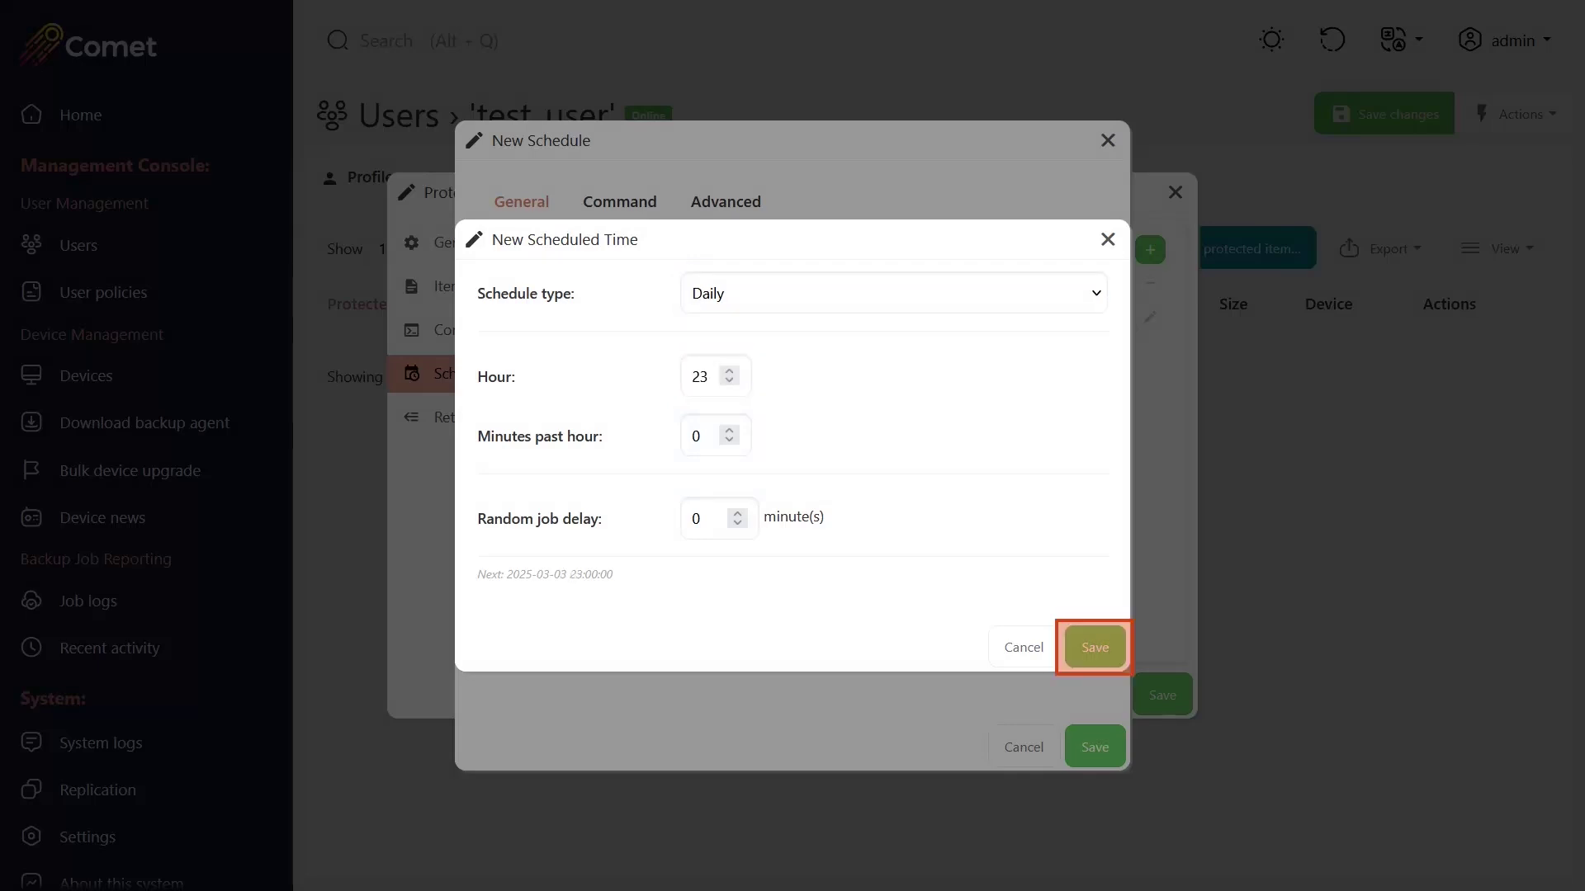
pyautogui.click(1094, 646)
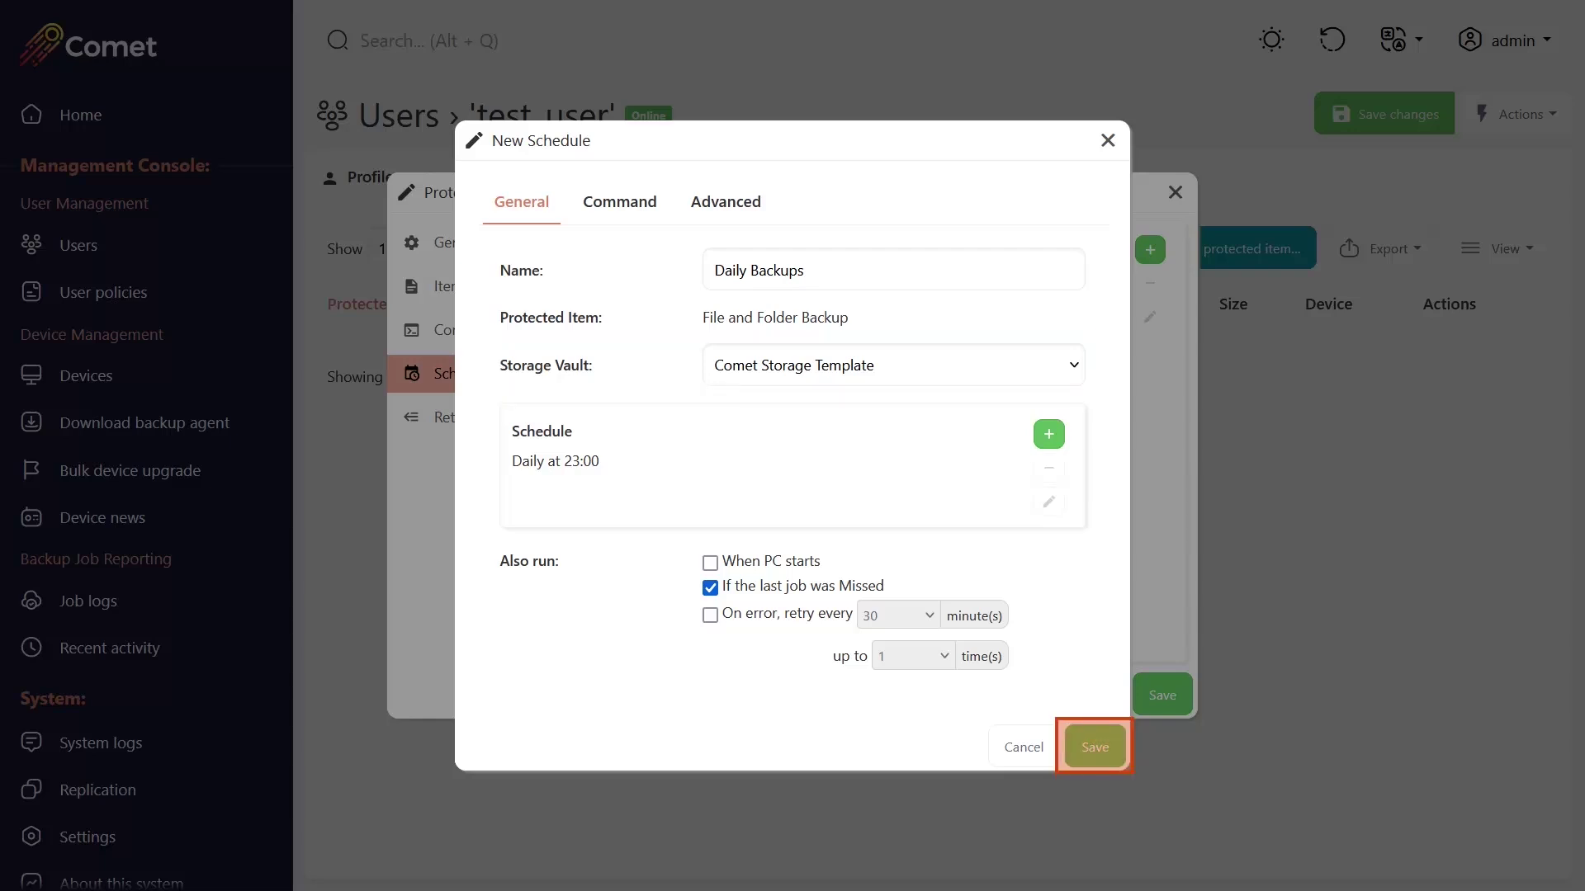
pyautogui.click(1095, 746)
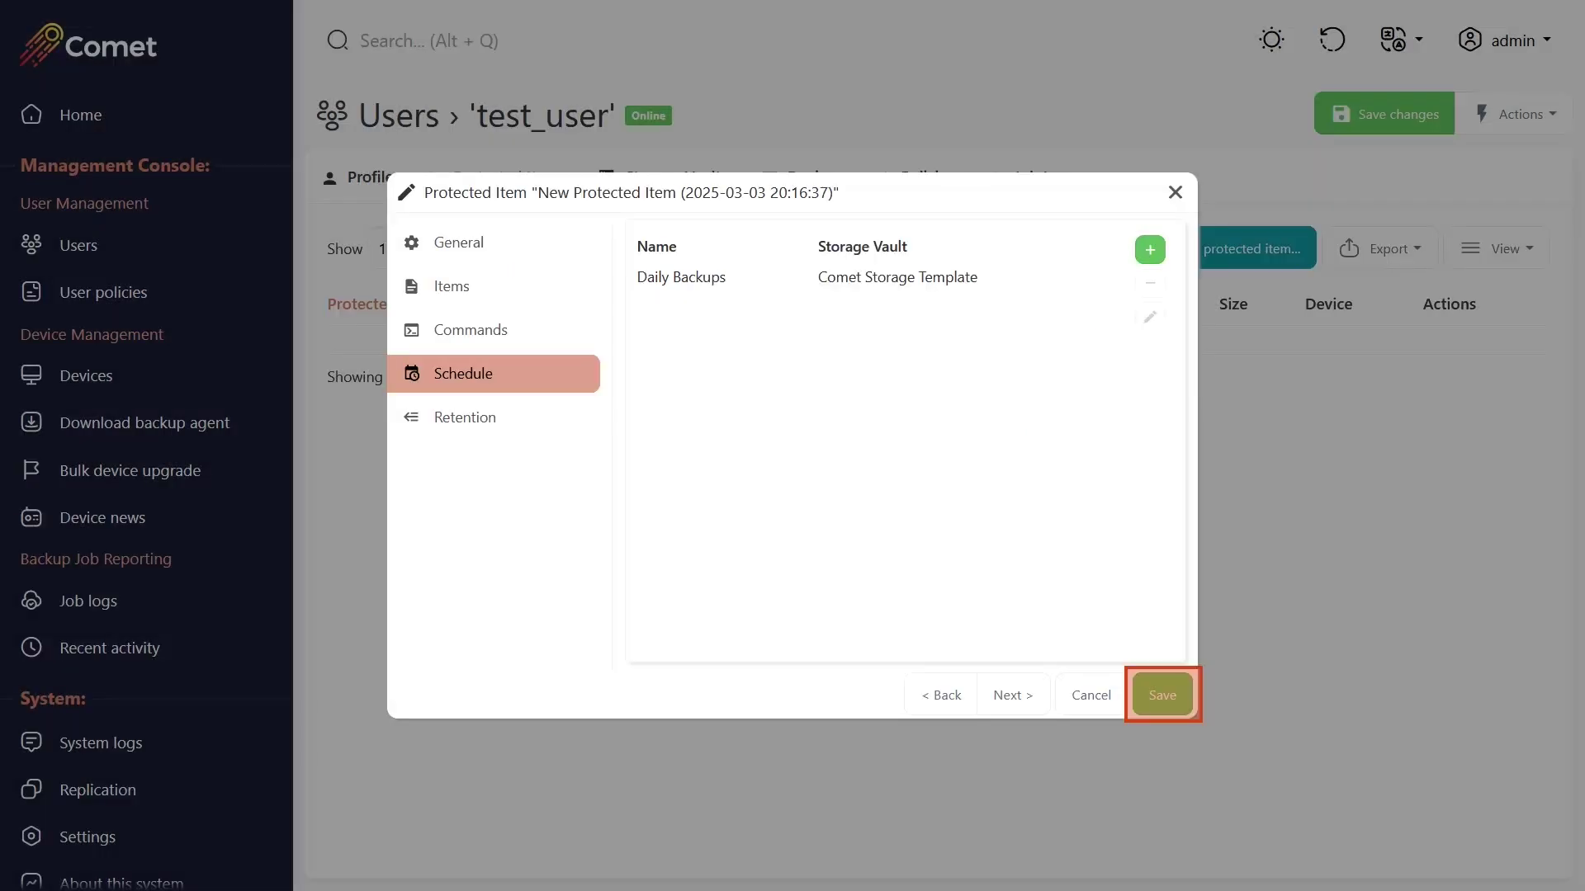
# Save the new File and Folder Backup protected item for test_user
pyautogui.click(1162, 695)
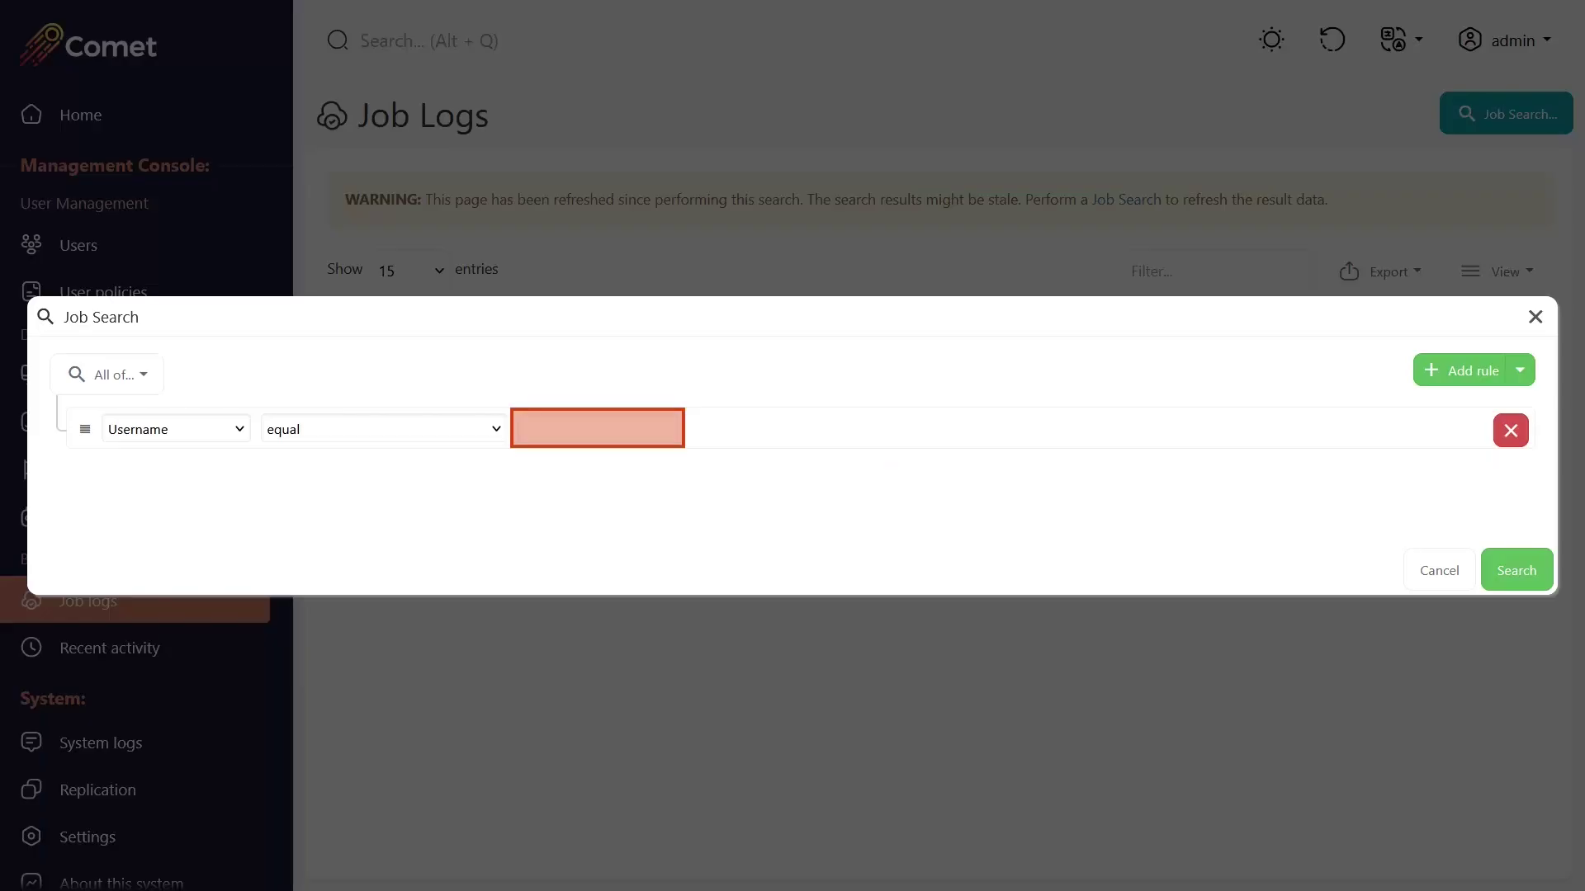
pyautogui.write('test_users')
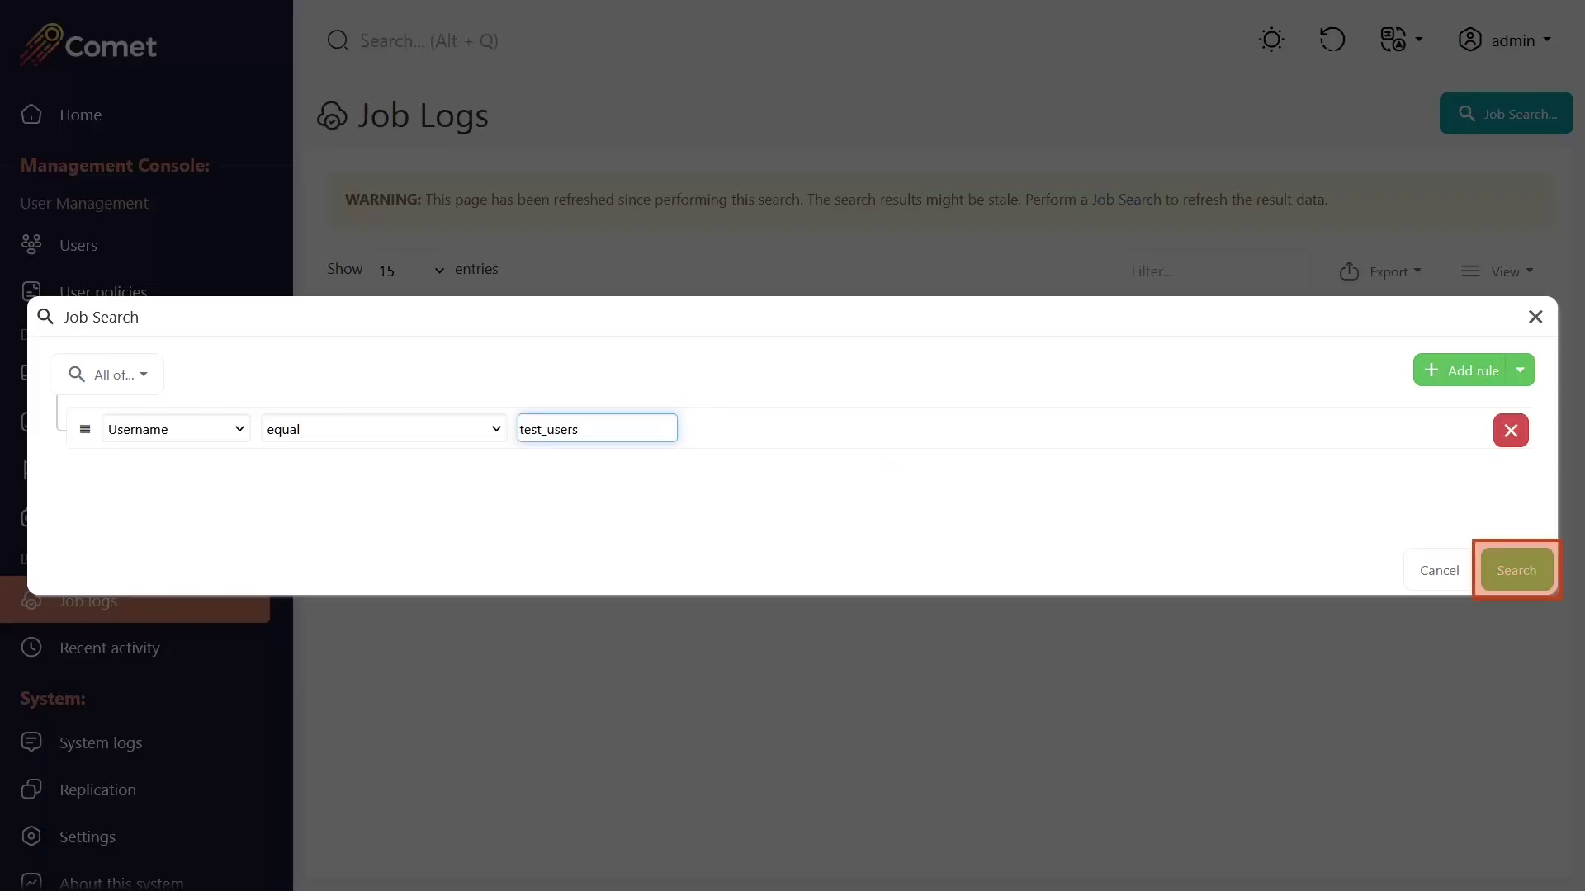
# Run the job search for username test_users to list its File and Folder Backup job
pyautogui.press('Return')
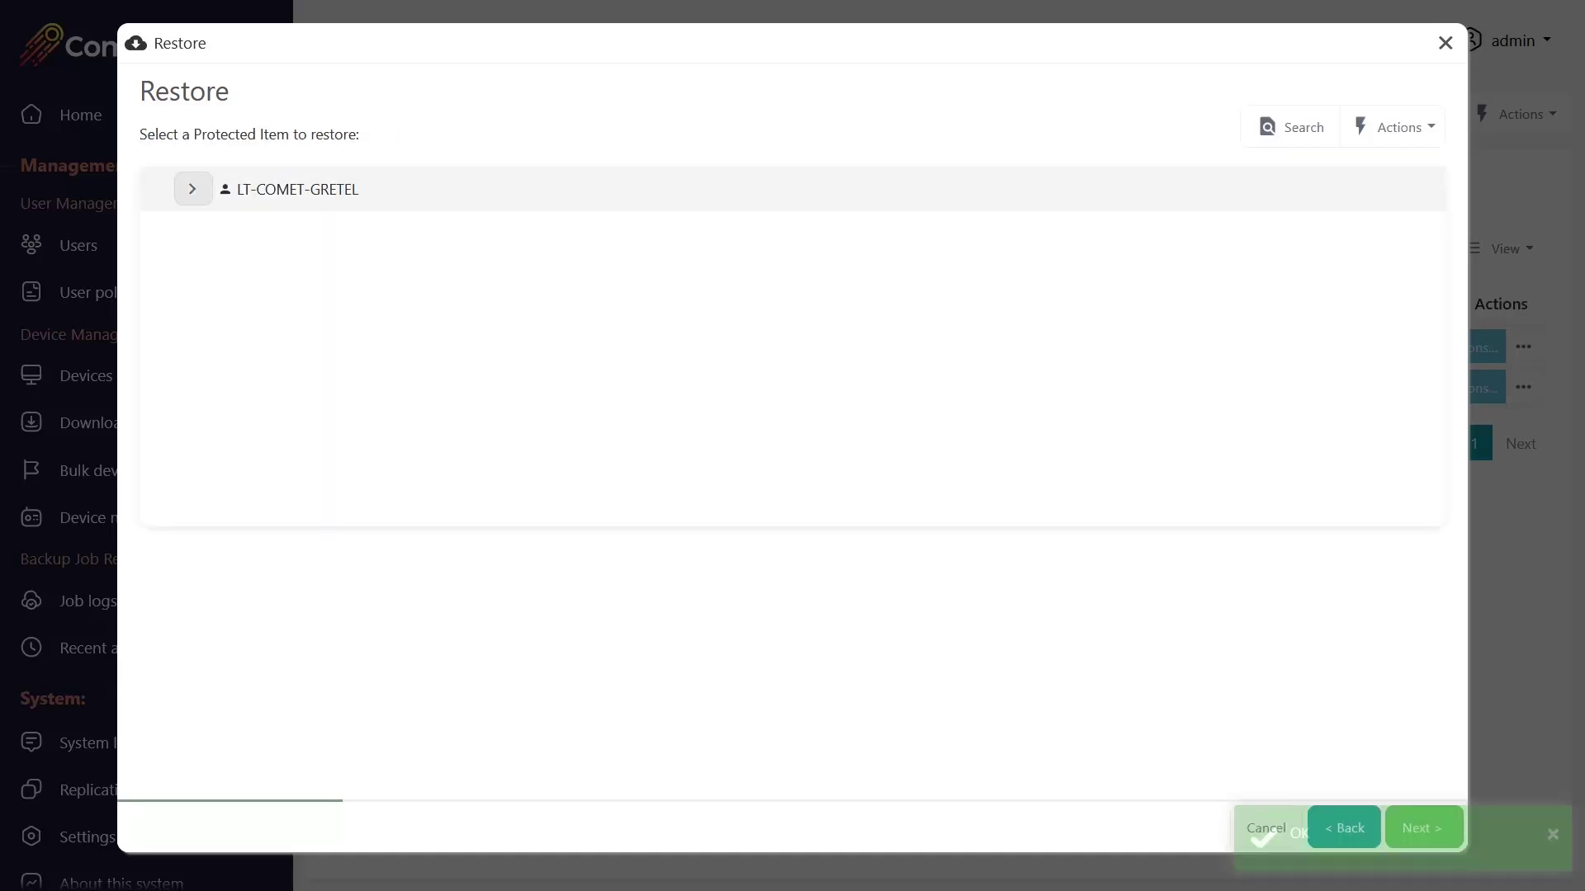
pyautogui.click(191, 188)
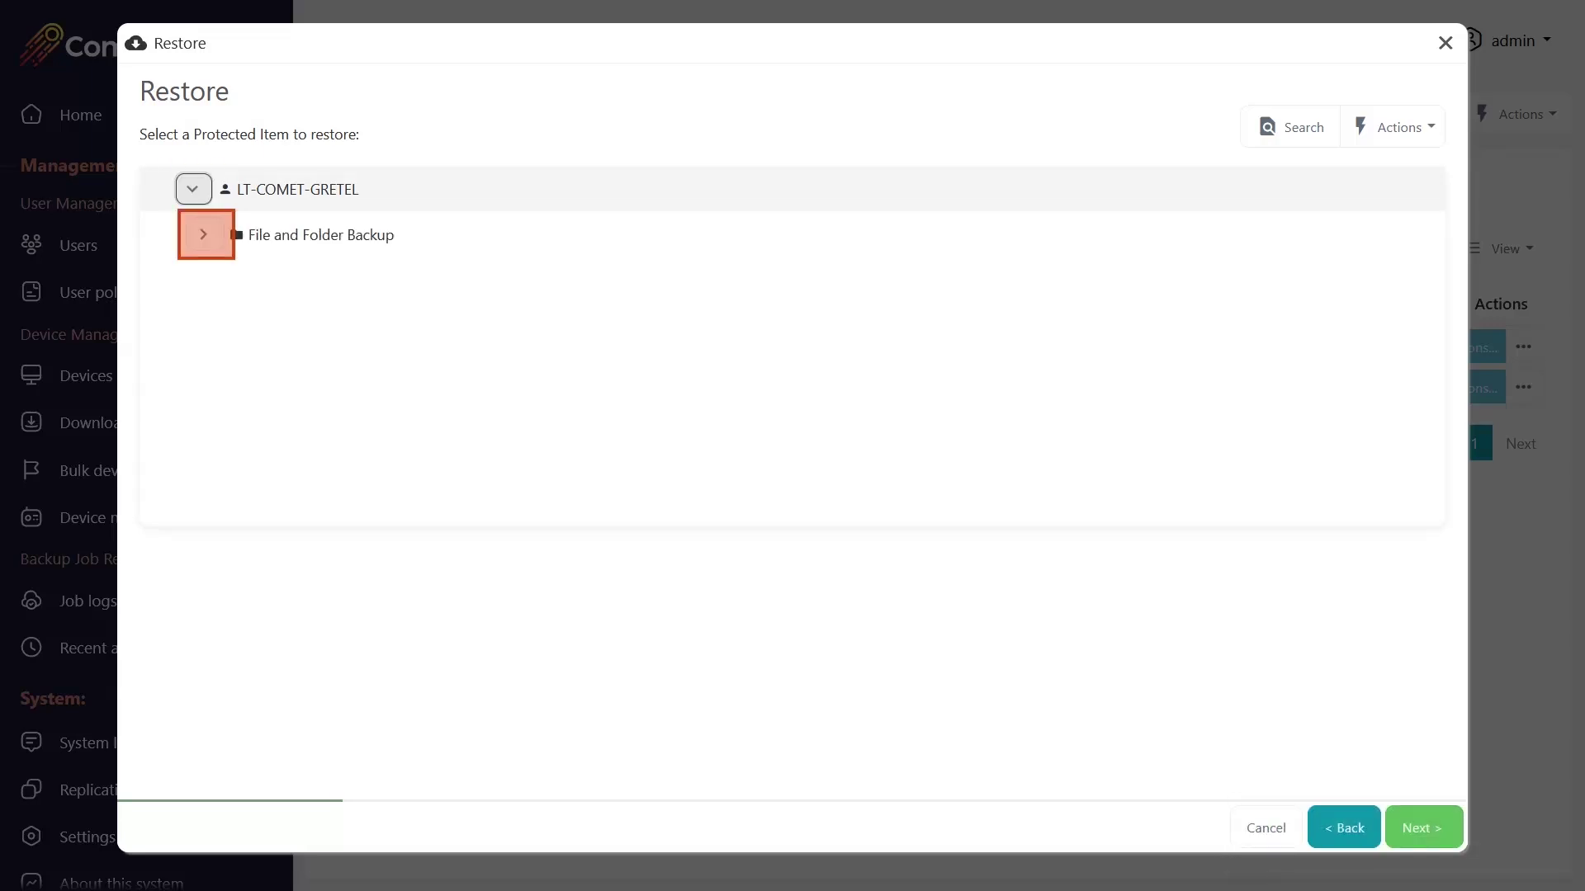
pyautogui.click(204, 234)
pyautogui.click(187, 279)
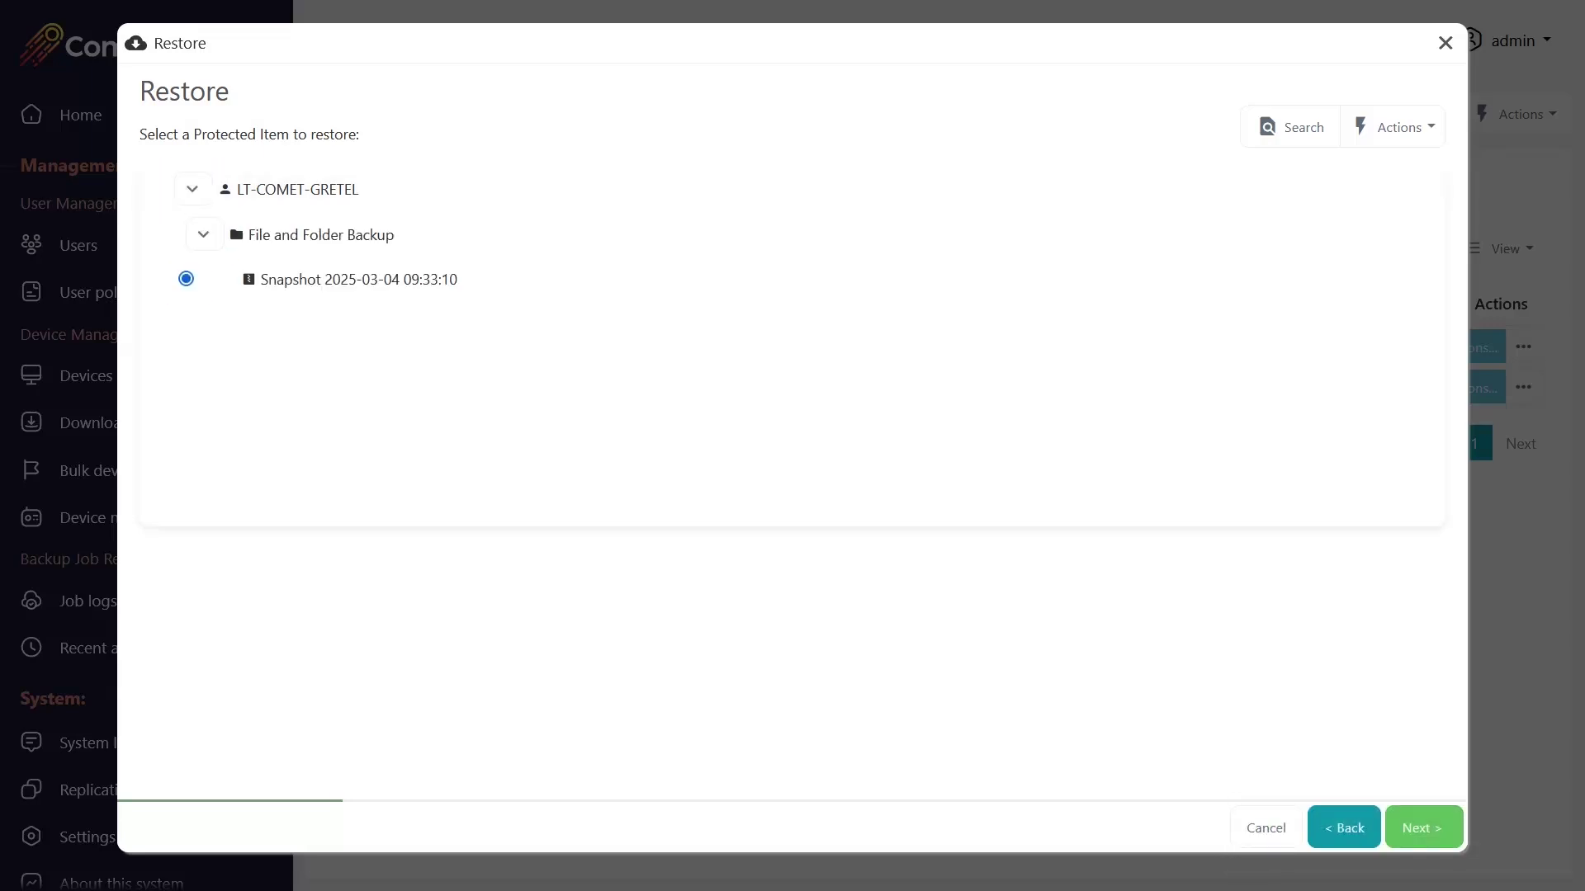